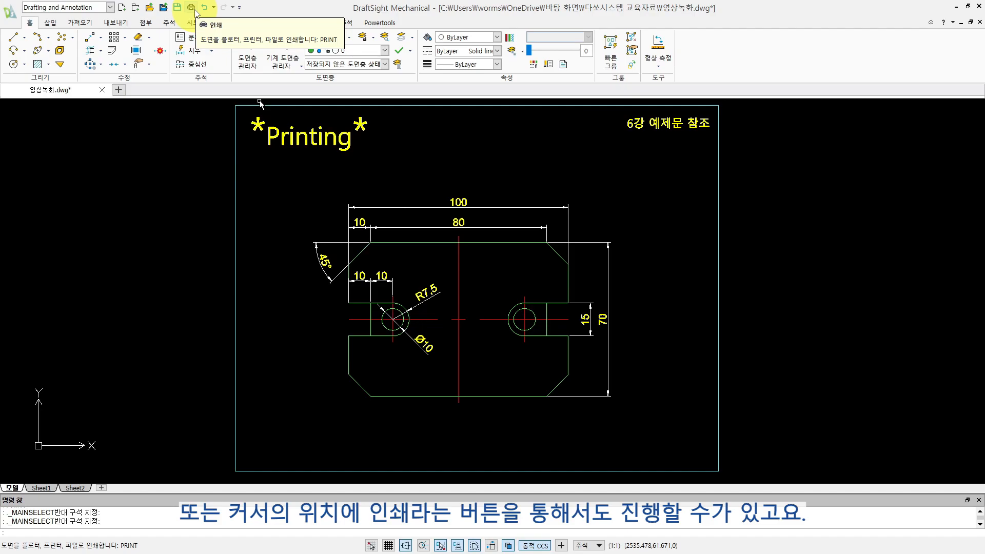
# Step: Start printing the model drawing and choose PDF as the printer
pyautogui.click(481, 277)
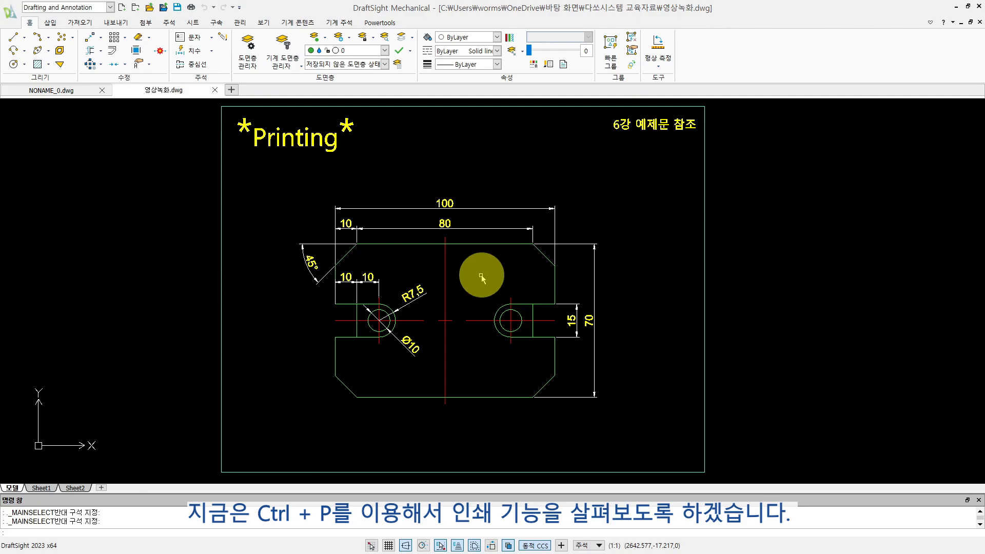
pyautogui.hotkey('ctrl', 'p')
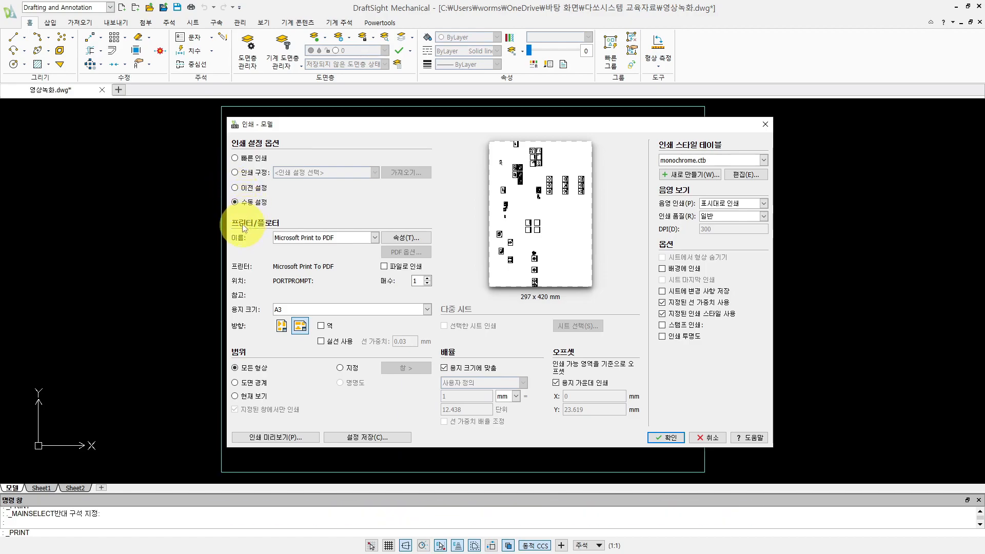
pyautogui.click(374, 238)
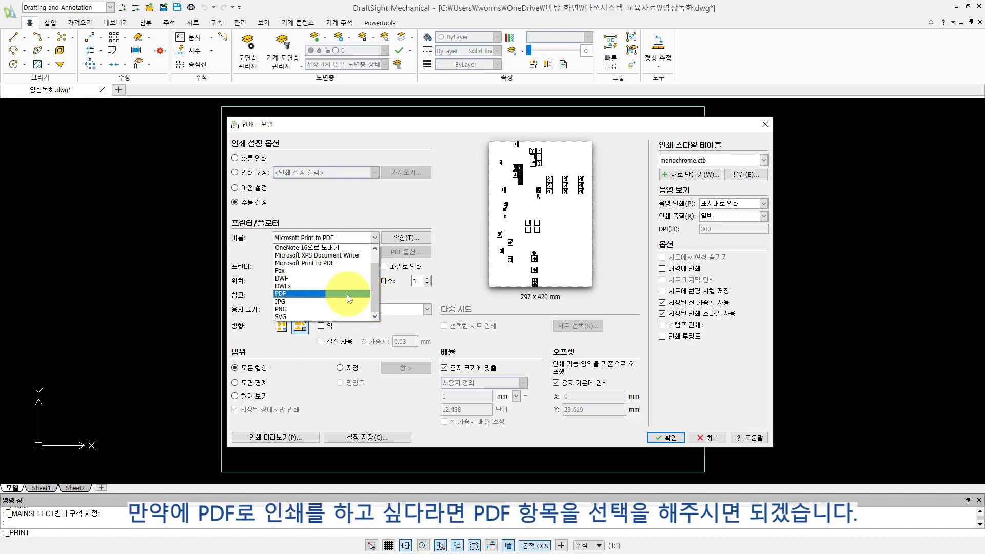
pyautogui.click(281, 296)
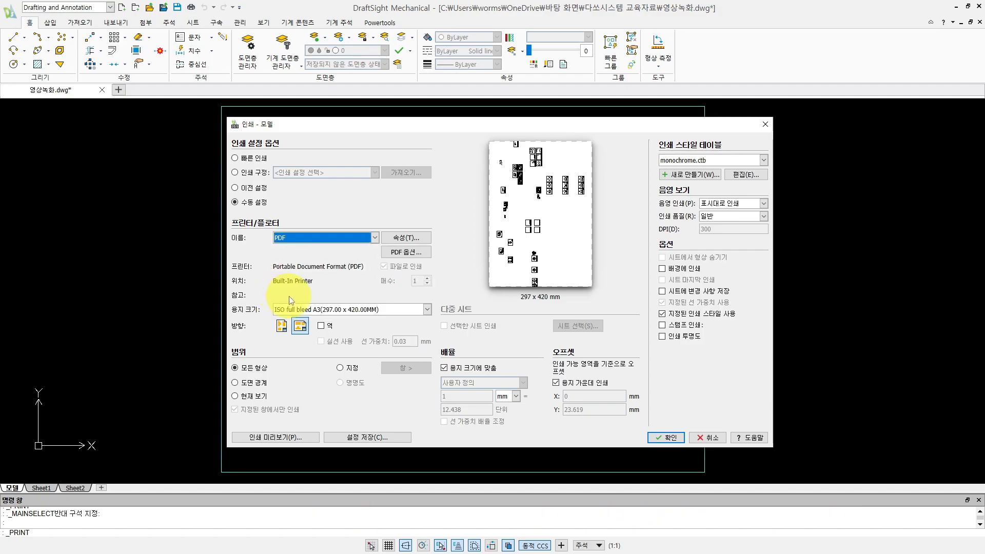
# Step: Set the paper size to ISO full bleed A3 (420.00 x 297.00MM) with landscape orientation
pyautogui.click(359, 309)
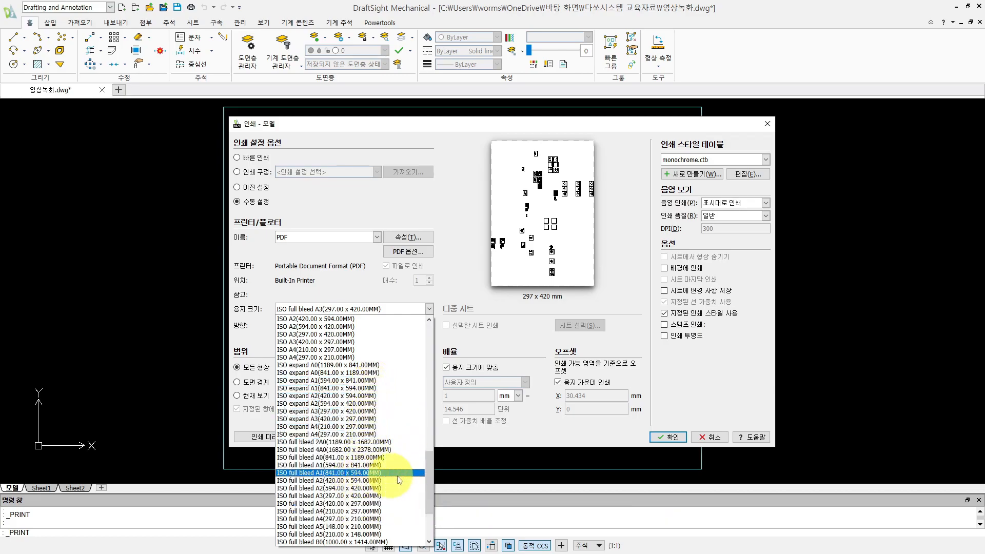
pyautogui.moveTo(429, 479); pyautogui.dragTo(430, 491)
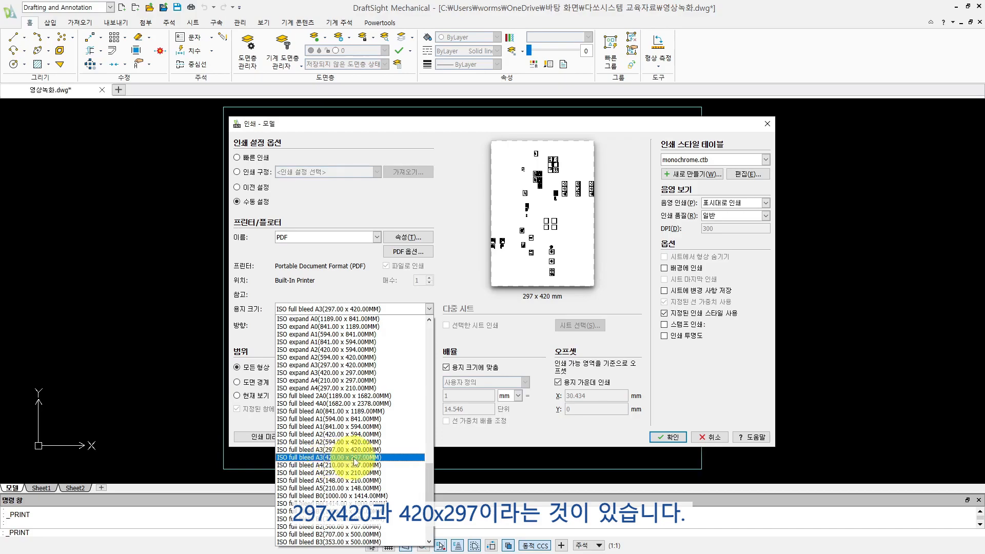
pyautogui.click(331, 457)
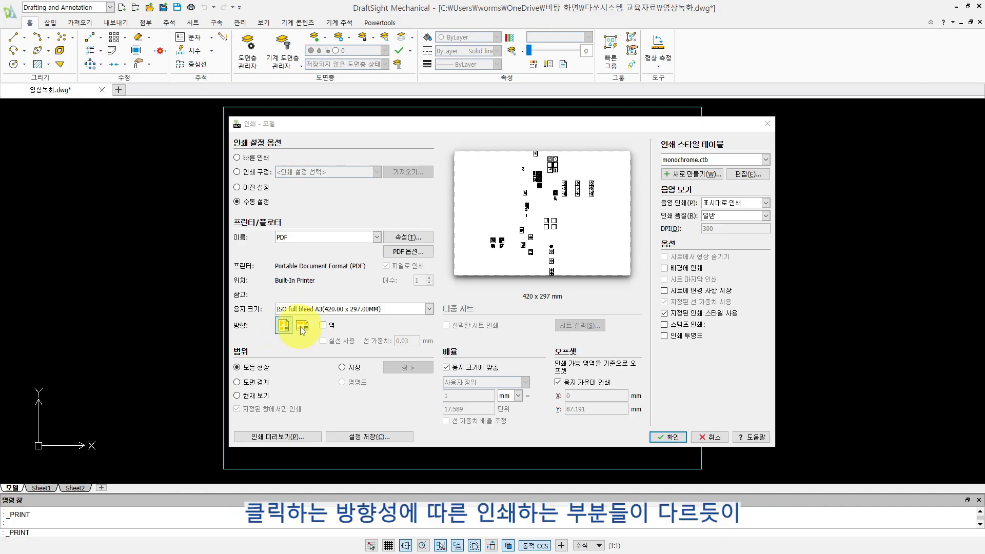
pyautogui.click(302, 327)
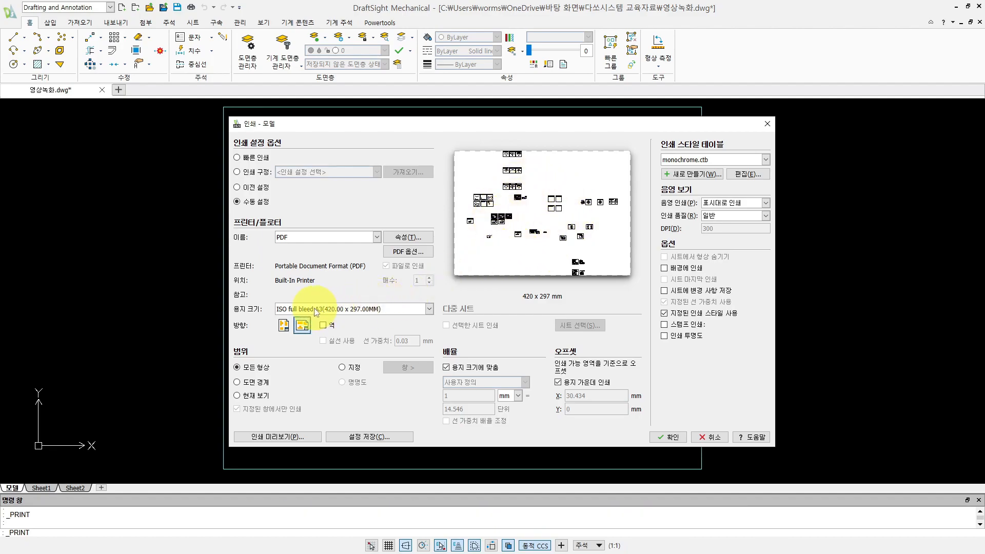
# Step: Try the ISO full bleed A3 (297.00 x 420.00MM) paper size and return to A3 (420.00 x 297.00MM) in landscape
pyautogui.click(338, 310)
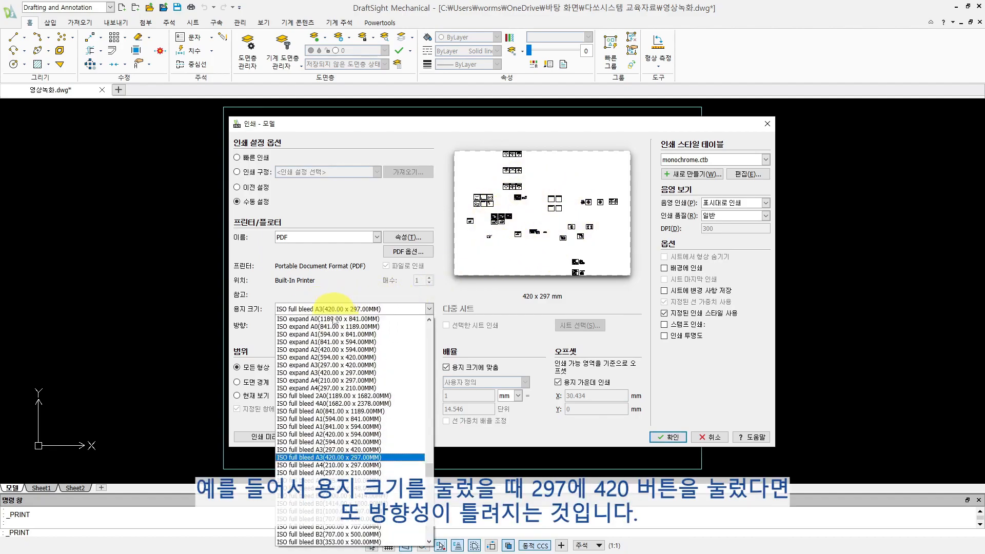
pyautogui.click(333, 449)
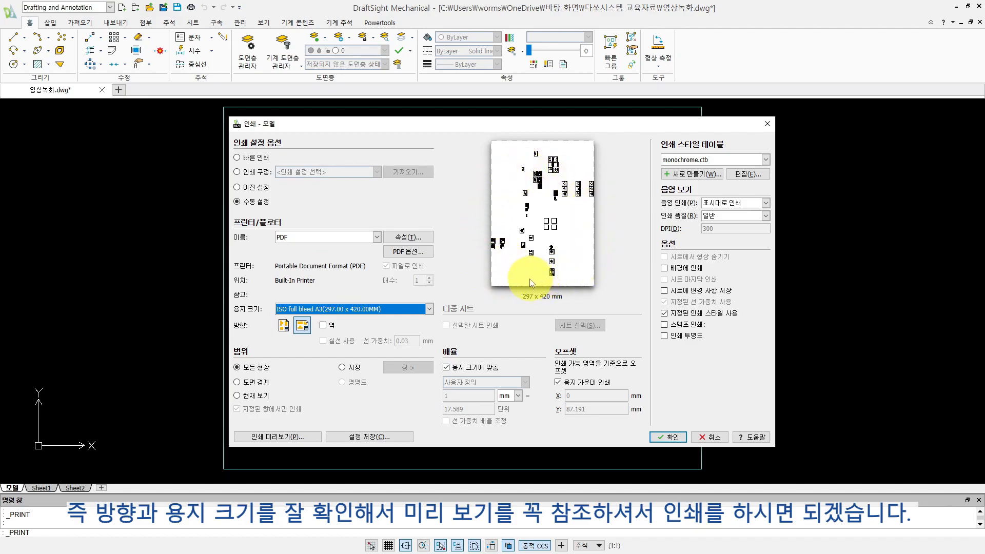
pyautogui.click(334, 309)
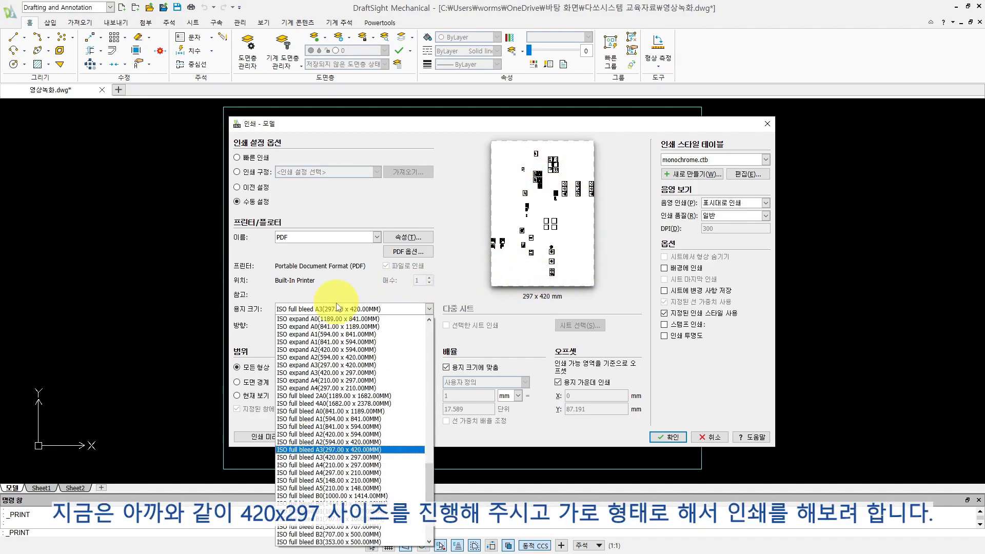
pyautogui.click(338, 457)
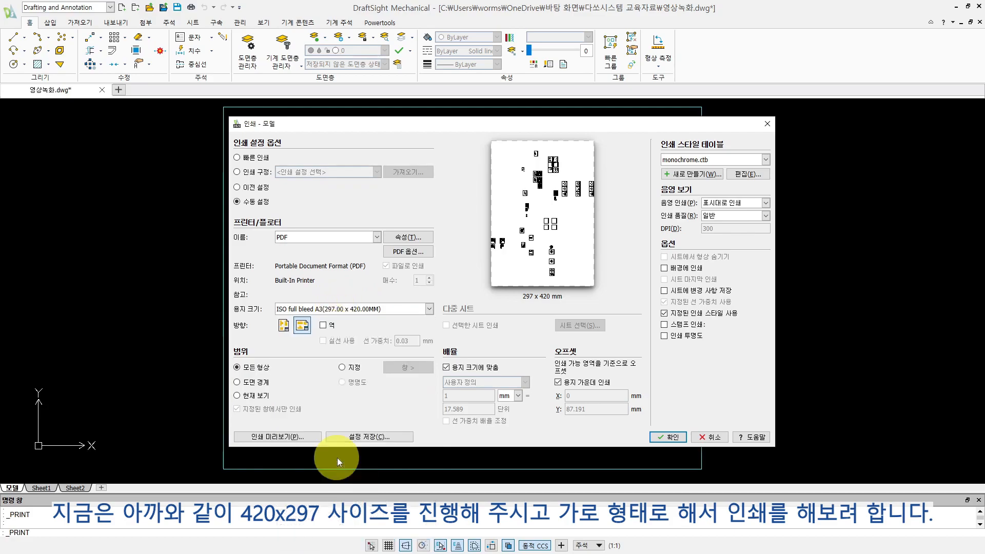
pyautogui.click(303, 325)
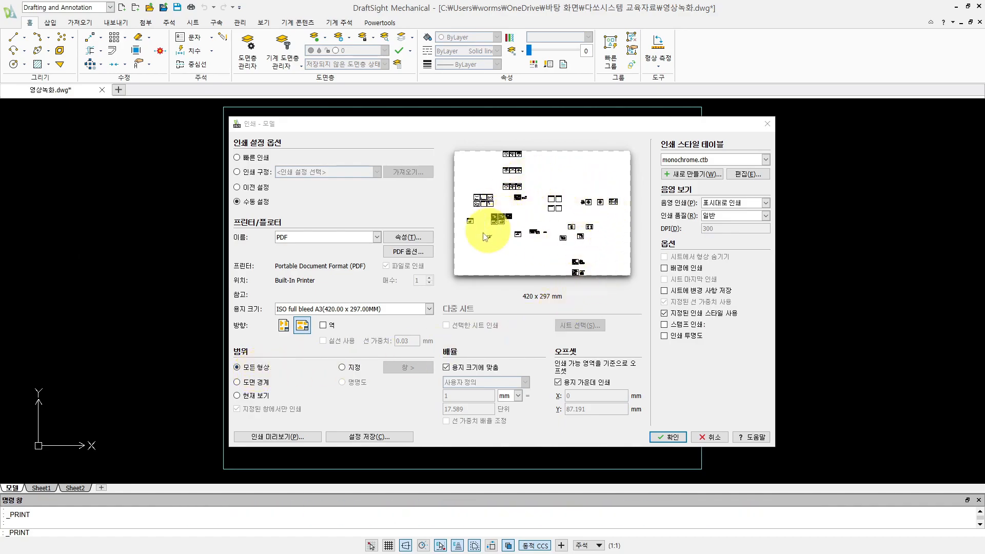
# Step: Check the print preview of all geometry on the A3 sheet and close it
pyautogui.click(279, 437)
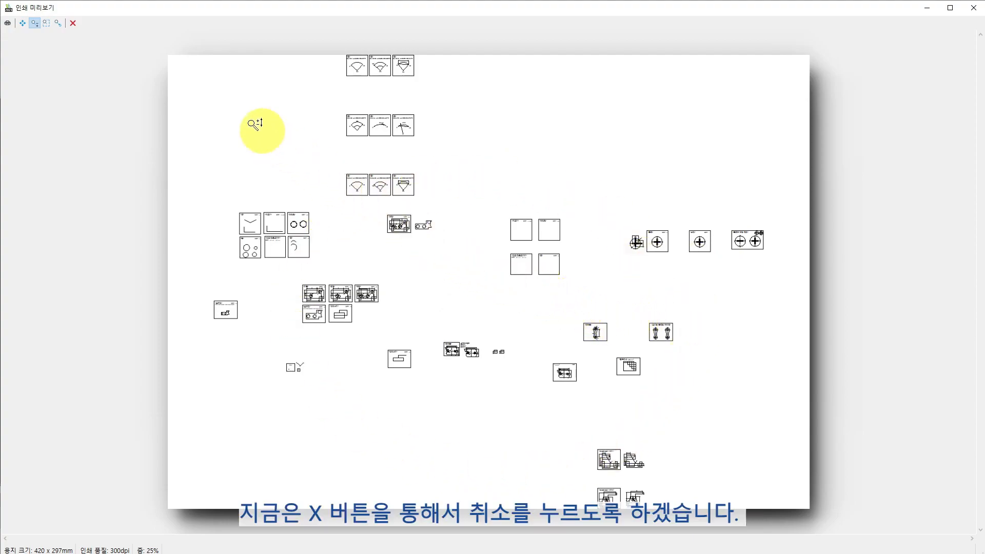
pyautogui.click(76, 26)
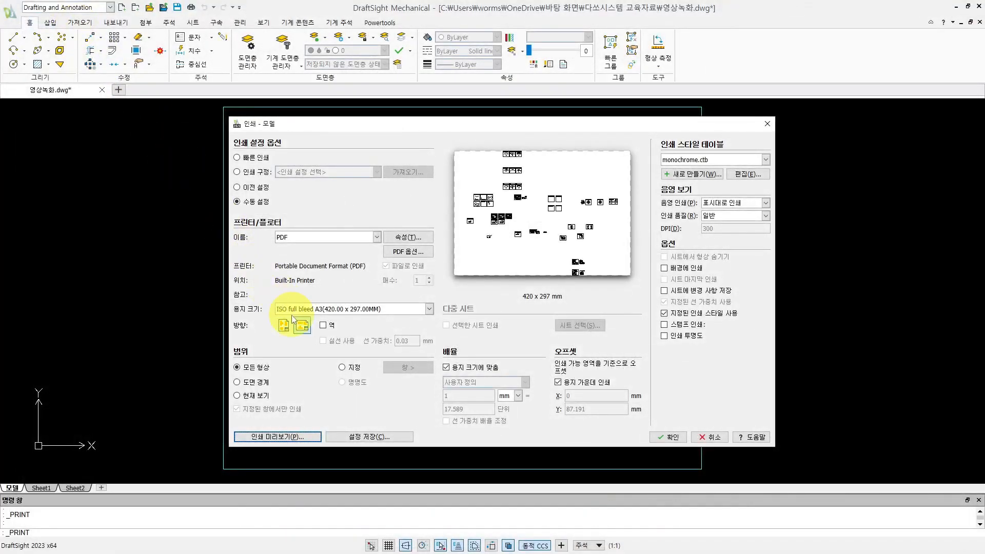
# Step: Specify a print window slightly larger than the entire drawing frame
pyautogui.click(342, 367)
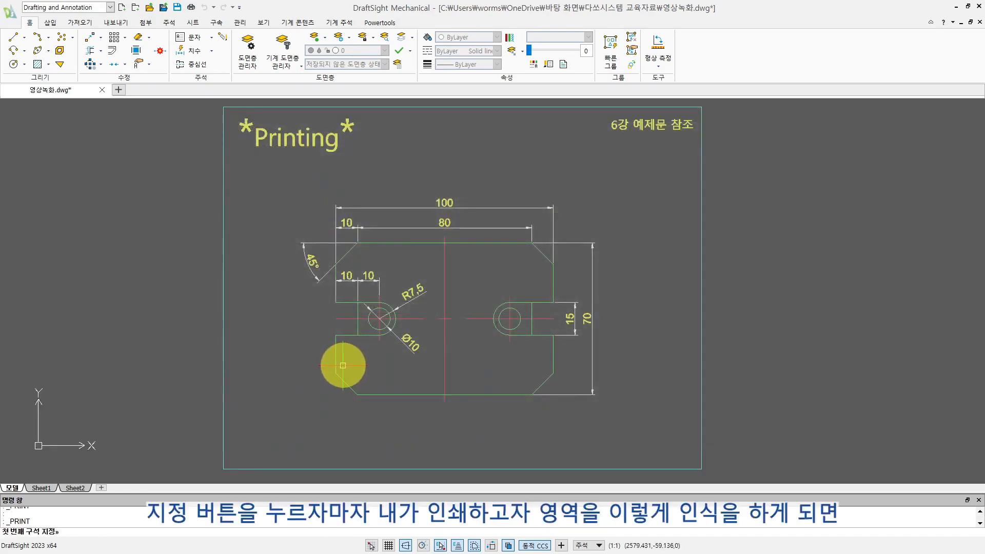
pyautogui.scroll(-2, 343, 367)
pyautogui.click(234, 144)
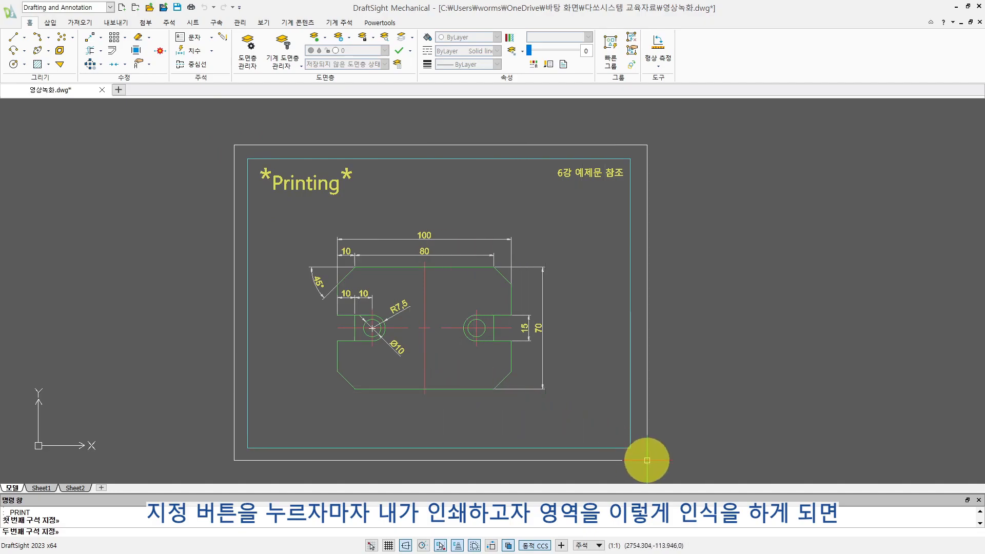
pyautogui.click(648, 460)
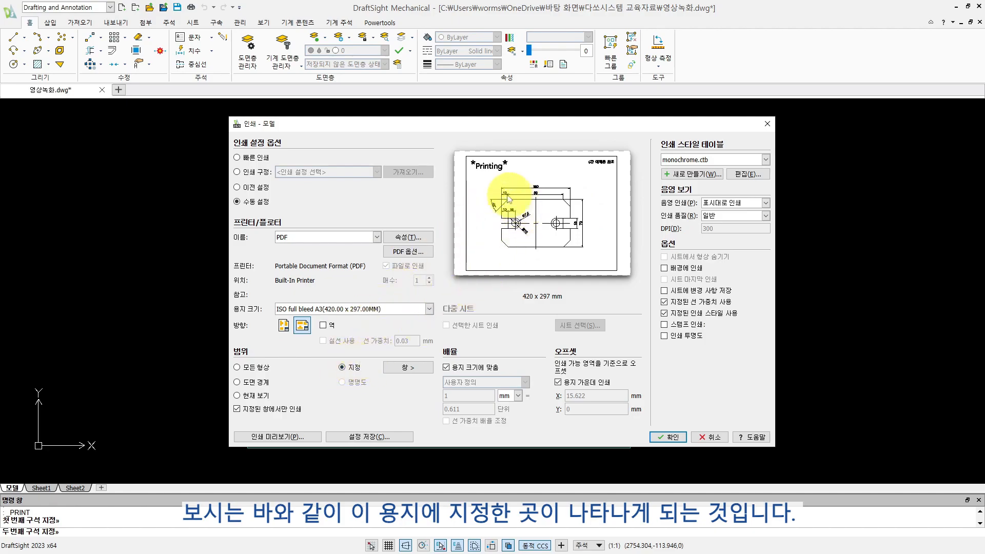
# Step: Redefine the print window around the note "6강 예제문 참조" in the frame's upper right corner
pyautogui.click(407, 369)
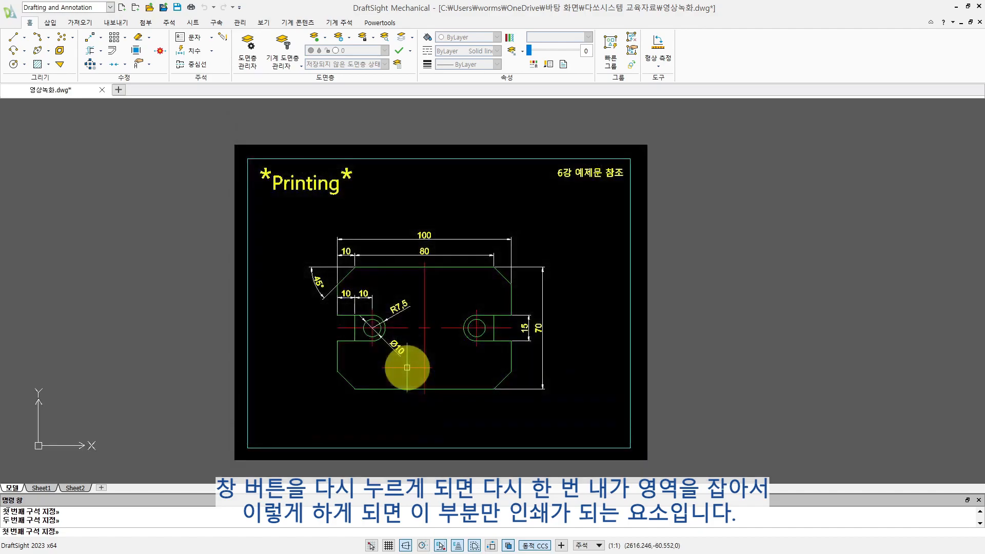
pyautogui.click(502, 140)
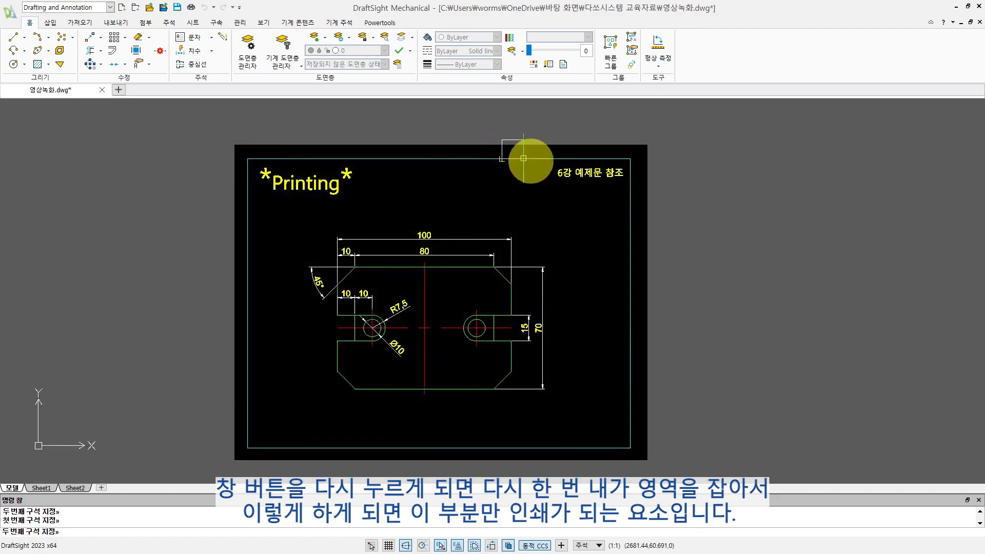
pyautogui.click(650, 206)
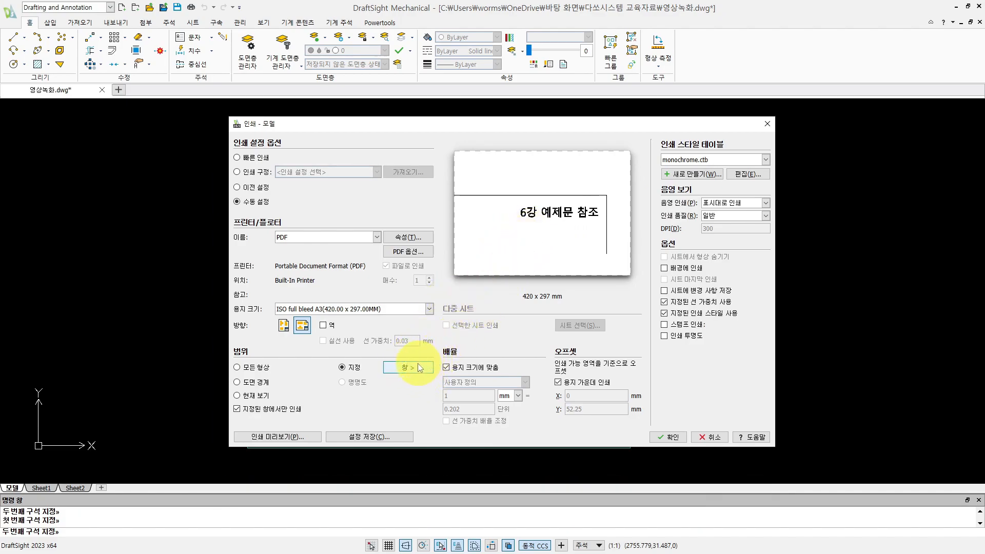
# Step: Try the drawing bounds as print range, and switch the range to the current view after checking the drawing behind the dialog
pyautogui.click(237, 382)
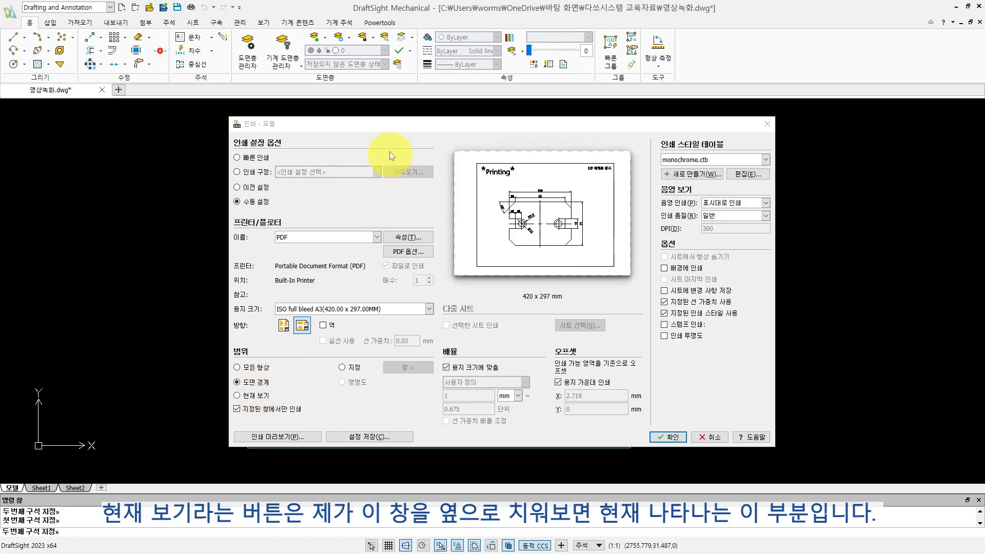
pyautogui.moveTo(396, 126); pyautogui.dragTo(800, 296)
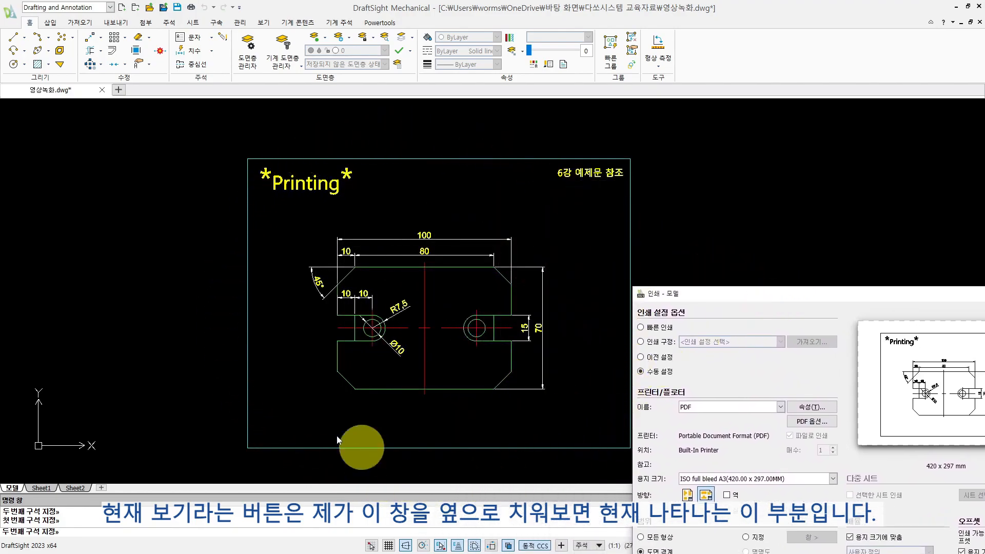
pyautogui.moveTo(704, 296); pyautogui.dragTo(291, 130)
pyautogui.click(224, 398)
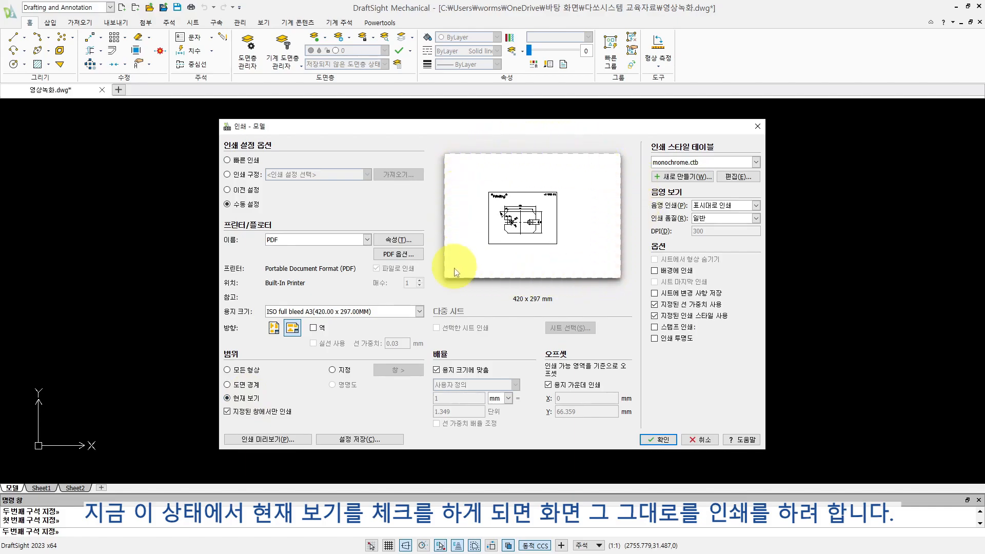
# Step: Check how the current view prints in the print preview and close it
pyautogui.click(273, 440)
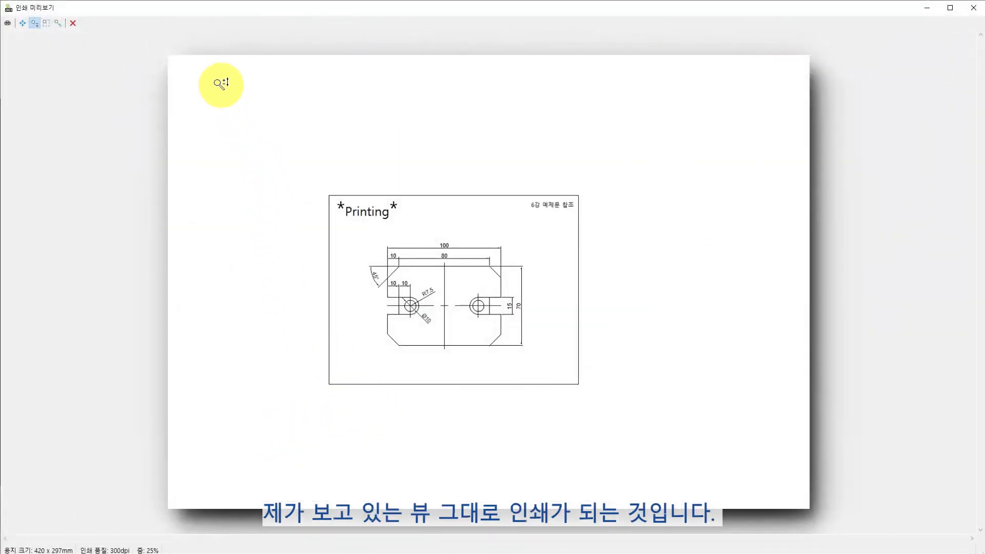
pyautogui.rightClick(255, 132)
pyautogui.click(231, 121)
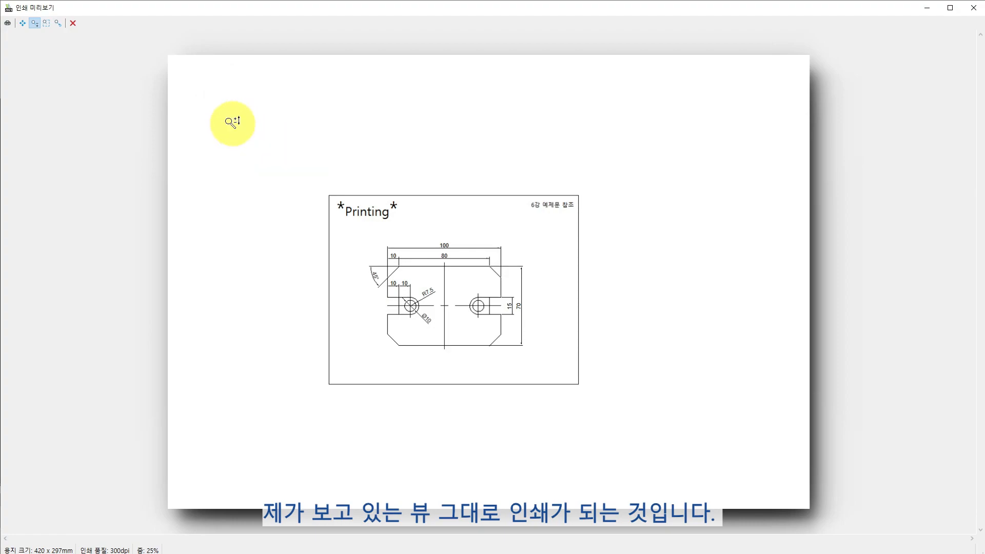
pyautogui.click(72, 24)
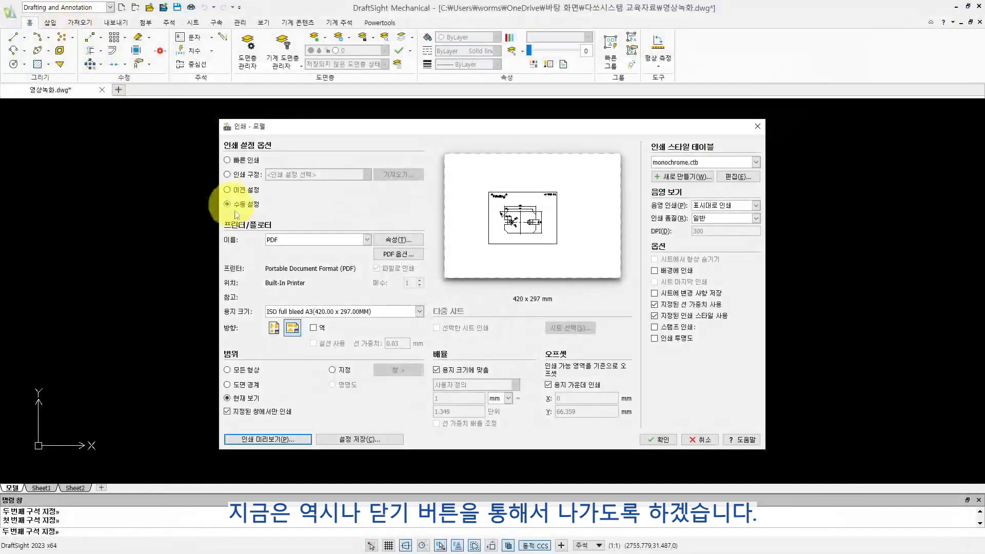
# Step: Cancel the print setup and return to the drawing with no command active
pyautogui.click(291, 370)
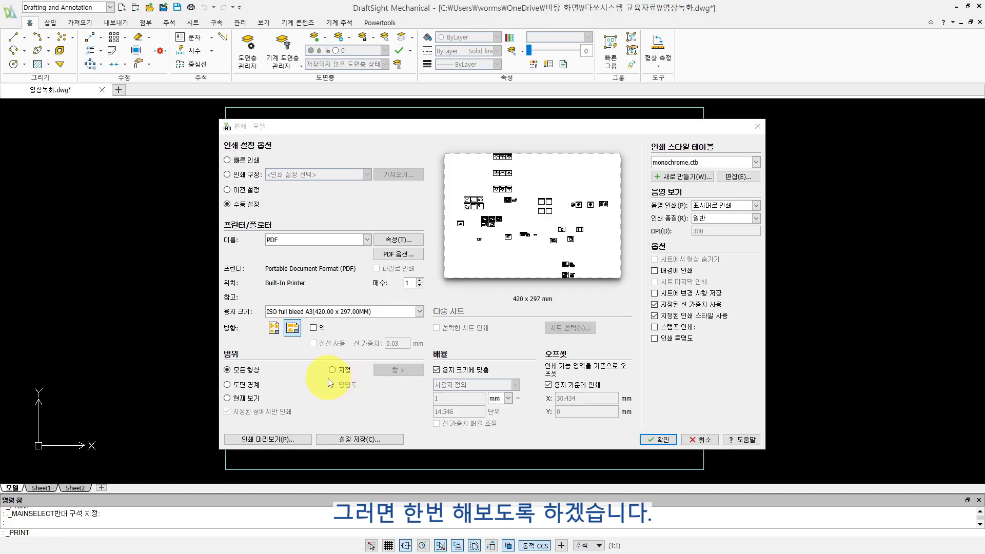
pyautogui.click(714, 440)
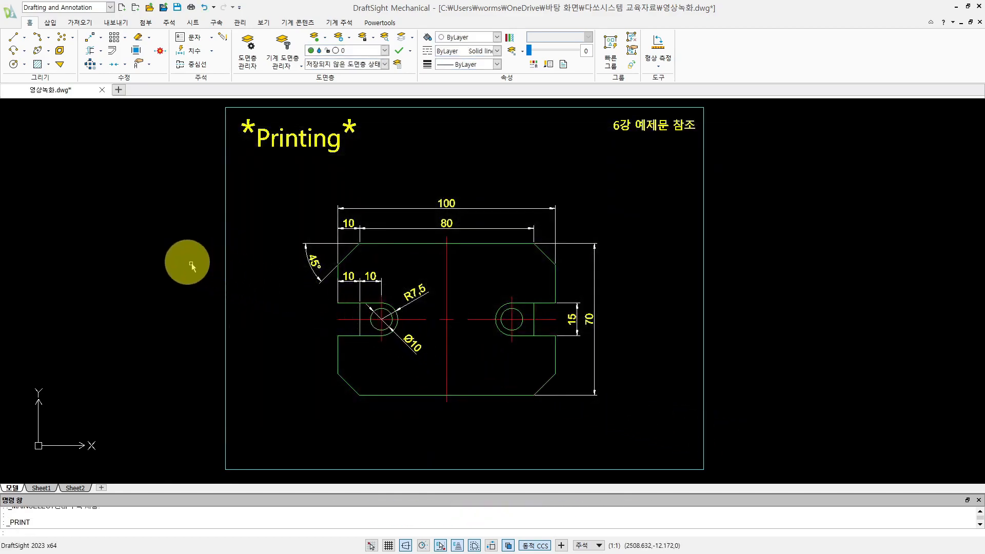
pyautogui.press('Escape')
pyautogui.press('Escape')
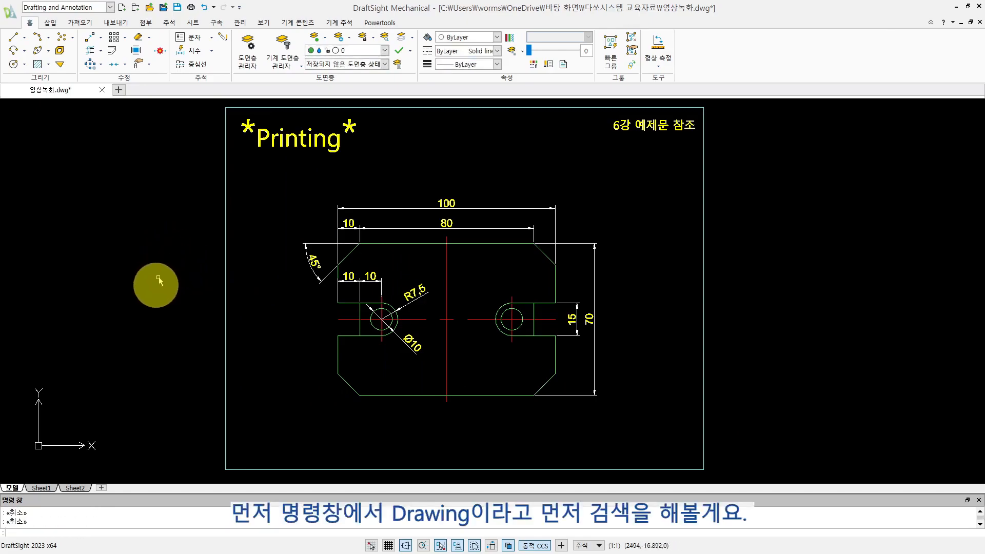
# Step: Redefine the drawing limits with DRAWINGBOUNDS, from a point beside the plate's left slot to a point above the 100 mm dimension
pyautogui.write('drawin')
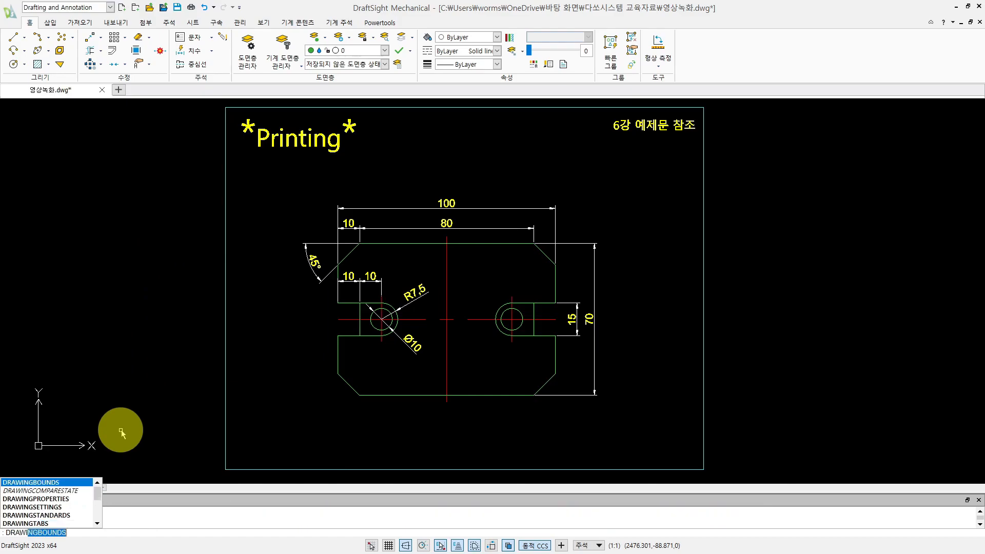
pyautogui.write('g')
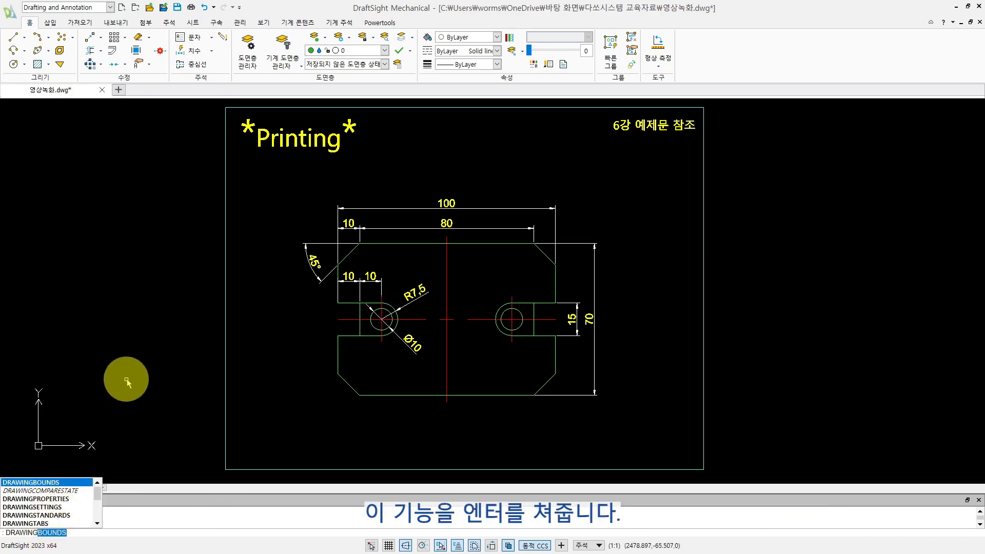
pyautogui.press('Return')
pyautogui.scroll(-2, 216, 374)
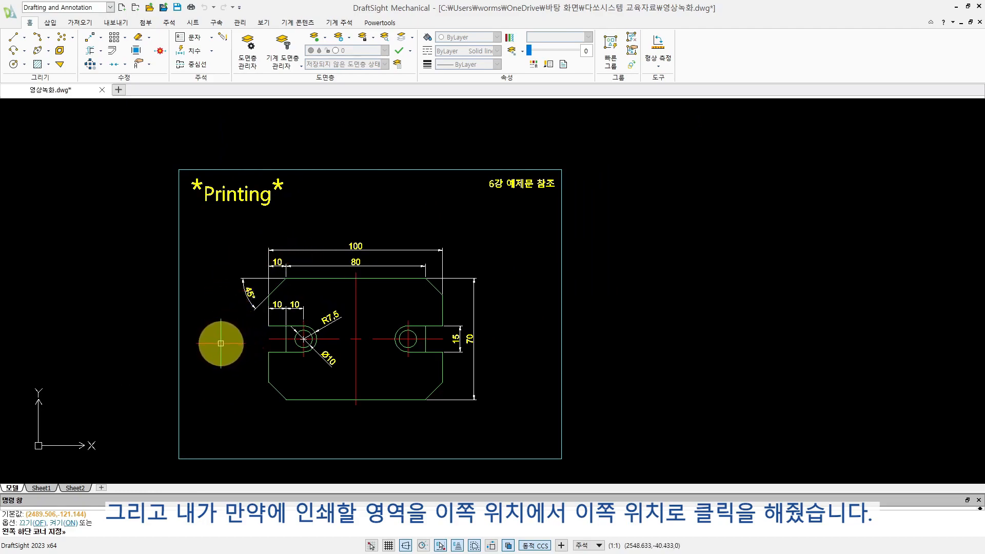
pyautogui.click(221, 346)
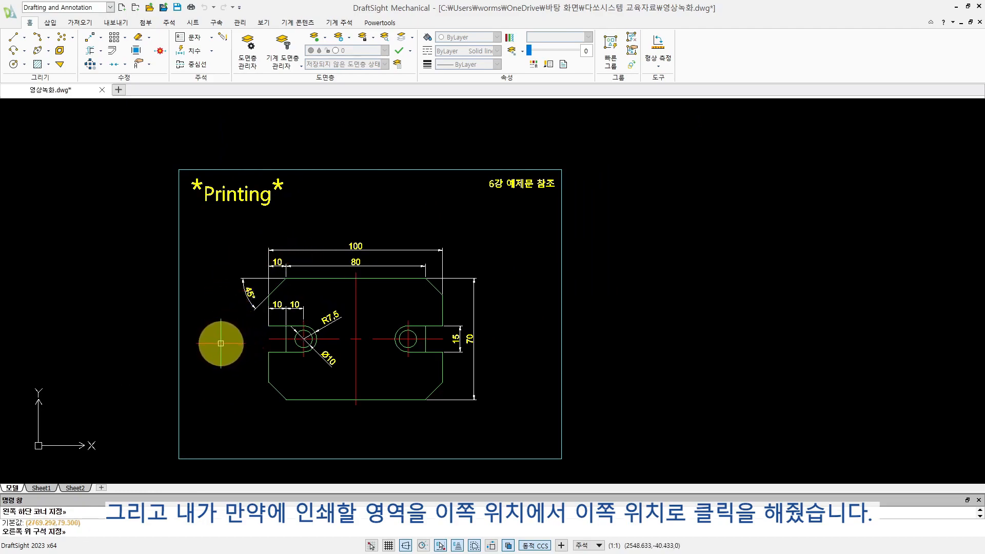
pyautogui.click(355, 219)
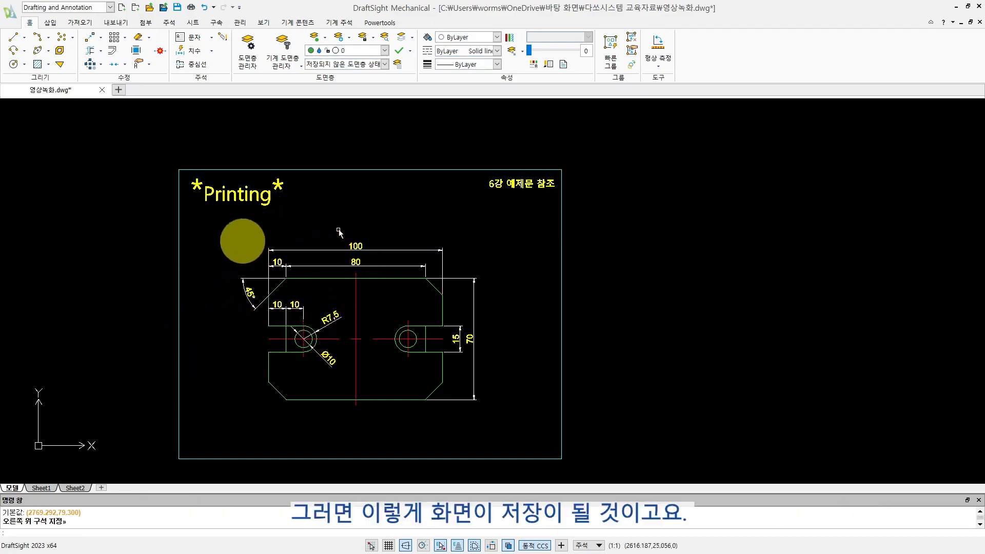
# Step: Check how the redefined drawing bounds print by choosing them as the print range, and cancel the print setup
pyautogui.press('Escape')
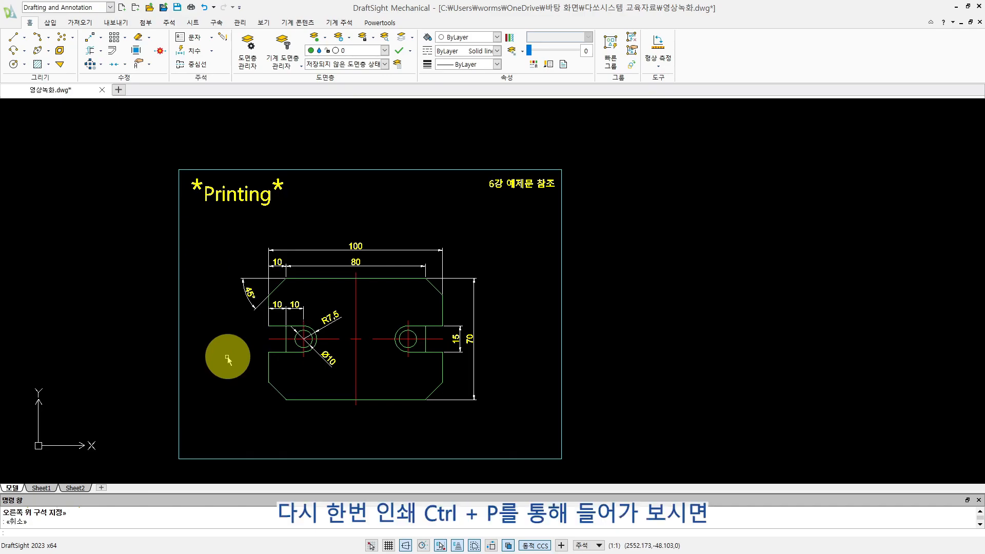
pyautogui.hotkey('ctrl', 'p')
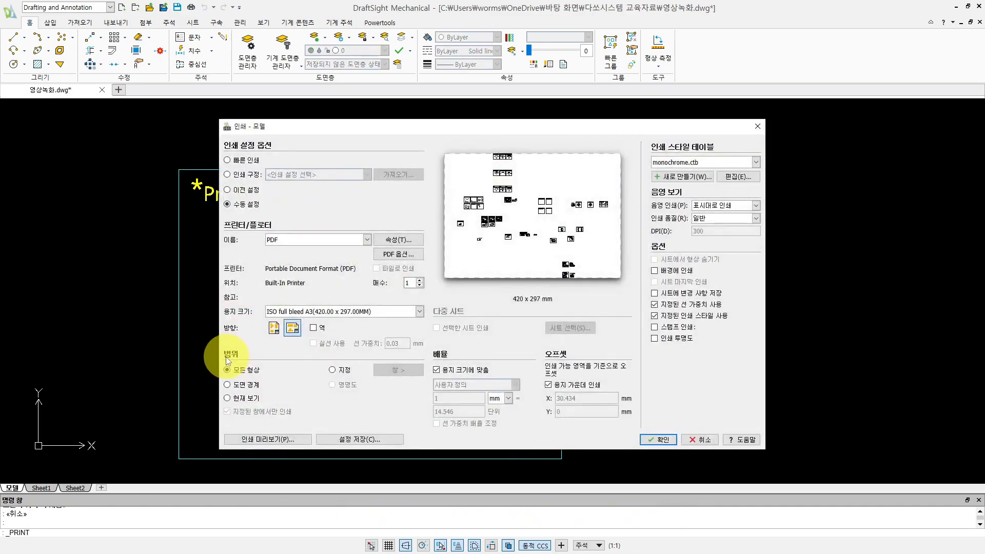
pyautogui.click(227, 385)
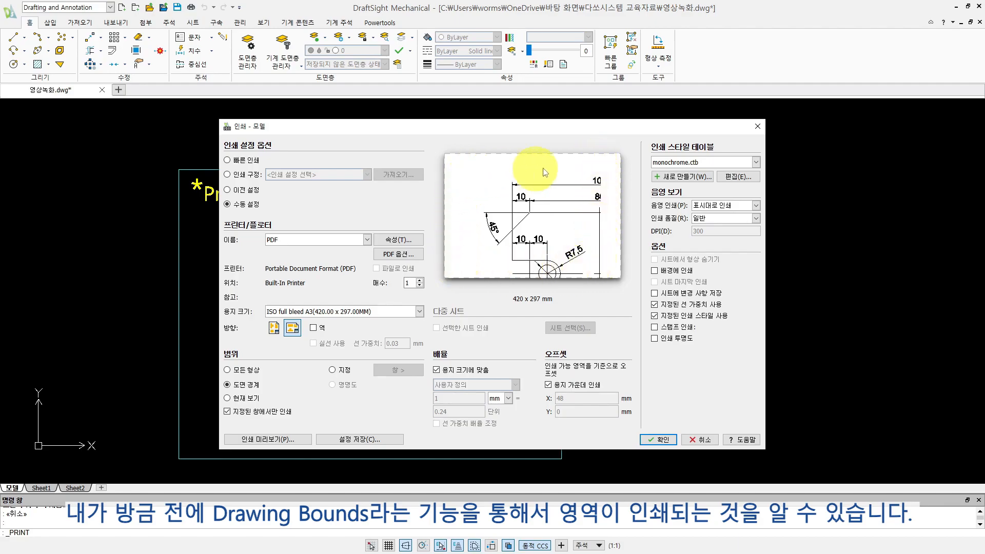
pyautogui.click(701, 439)
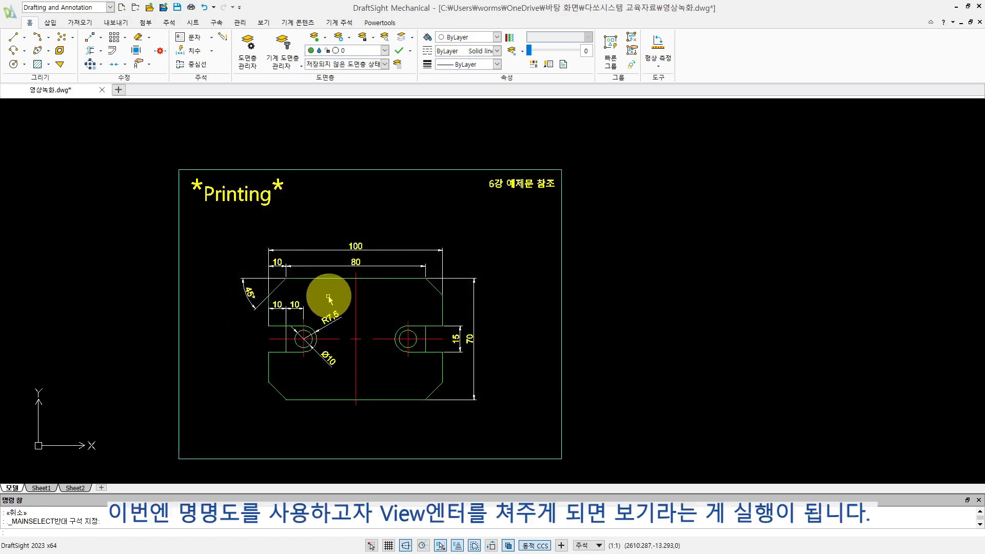
# Step: Start a new model view named 명명도 with the VIEW command
pyautogui.write('iew')
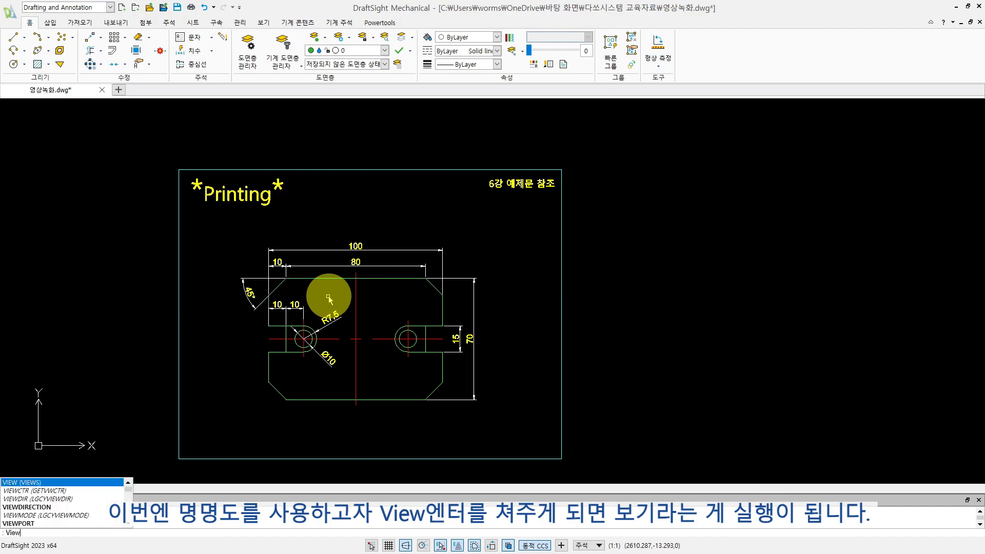
pyautogui.press('Return')
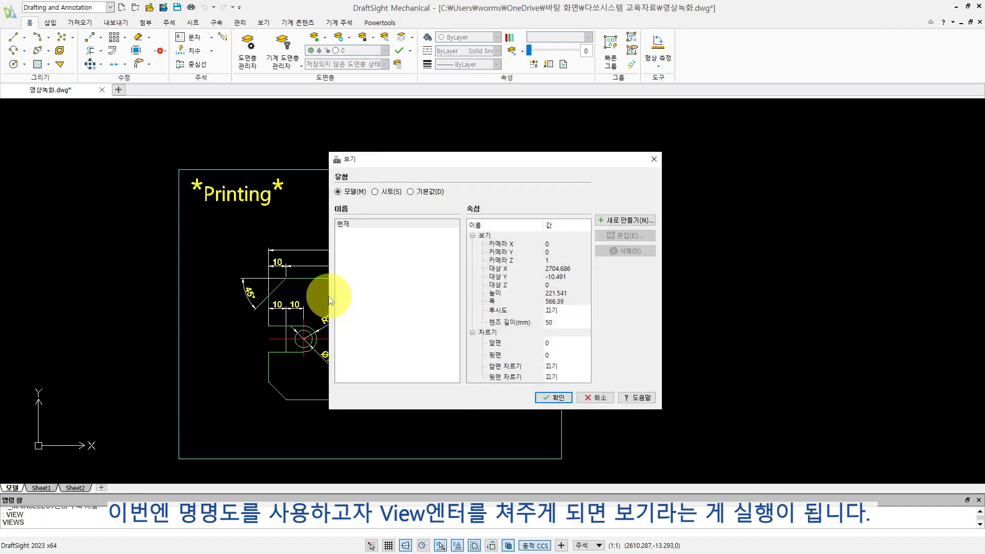
pyautogui.moveTo(364, 168); pyautogui.dragTo(342, 163)
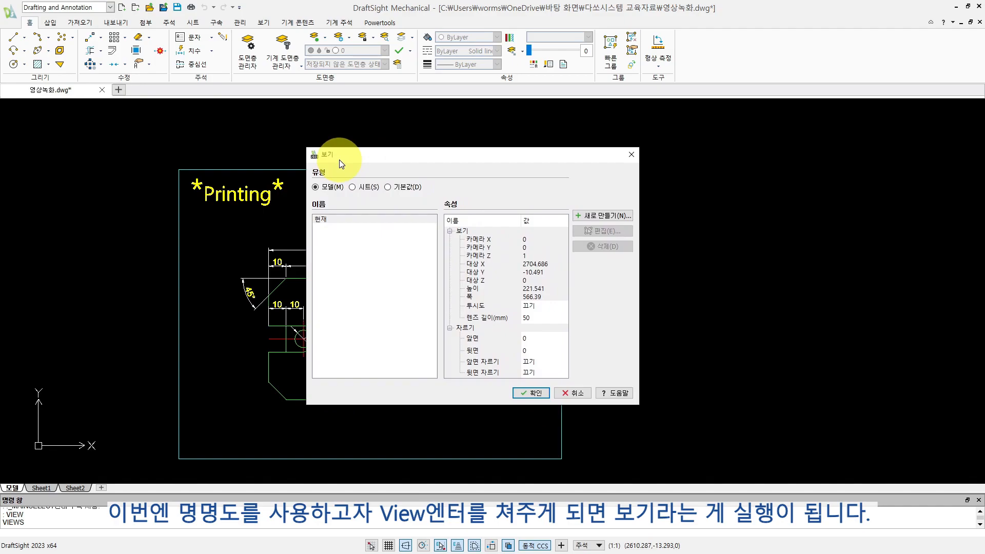
pyautogui.click(602, 216)
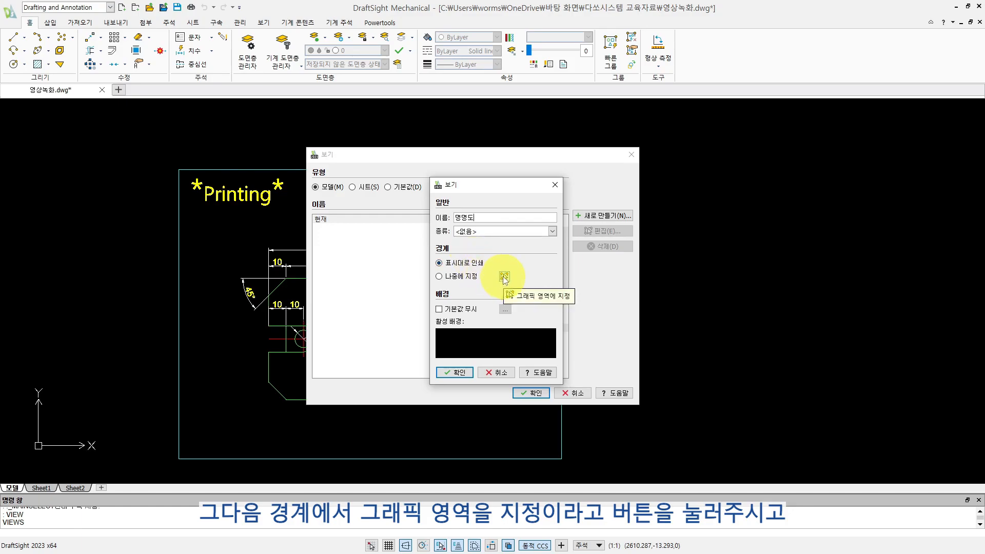
# Step: Define the boundary of view 명명도 as a window around the *Printing* title and save the view
pyautogui.click(504, 277)
pyautogui.scroll(4, 369, 259)
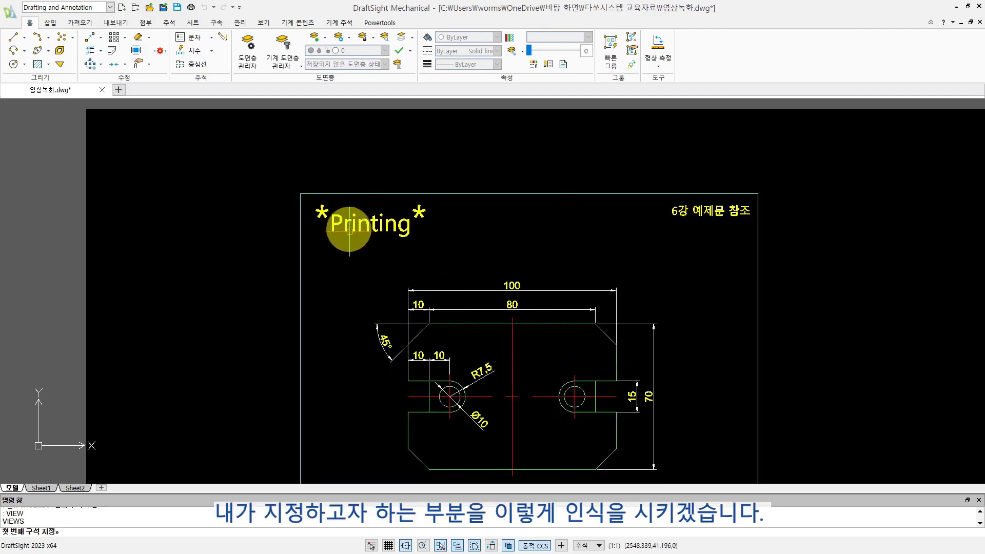
pyautogui.click(308, 202)
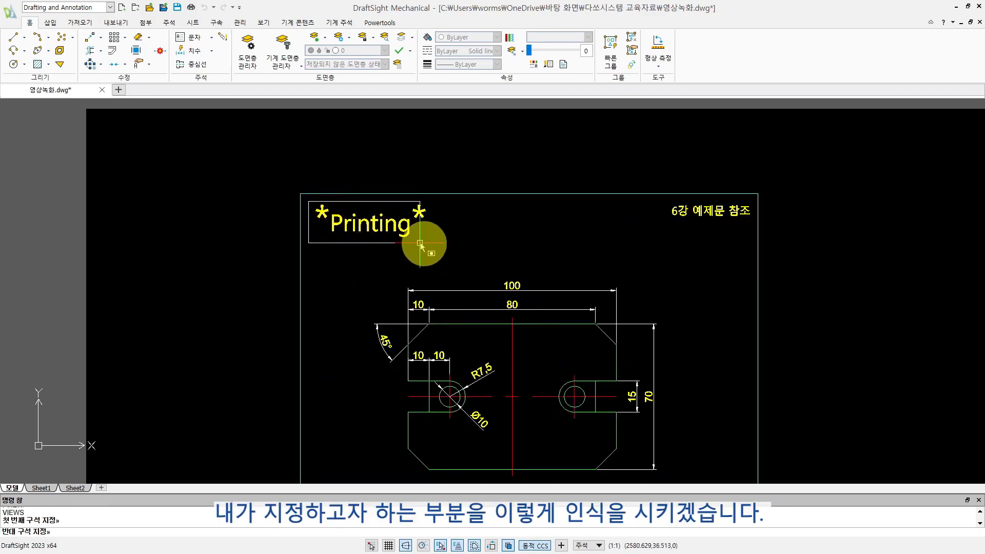
pyautogui.click(437, 246)
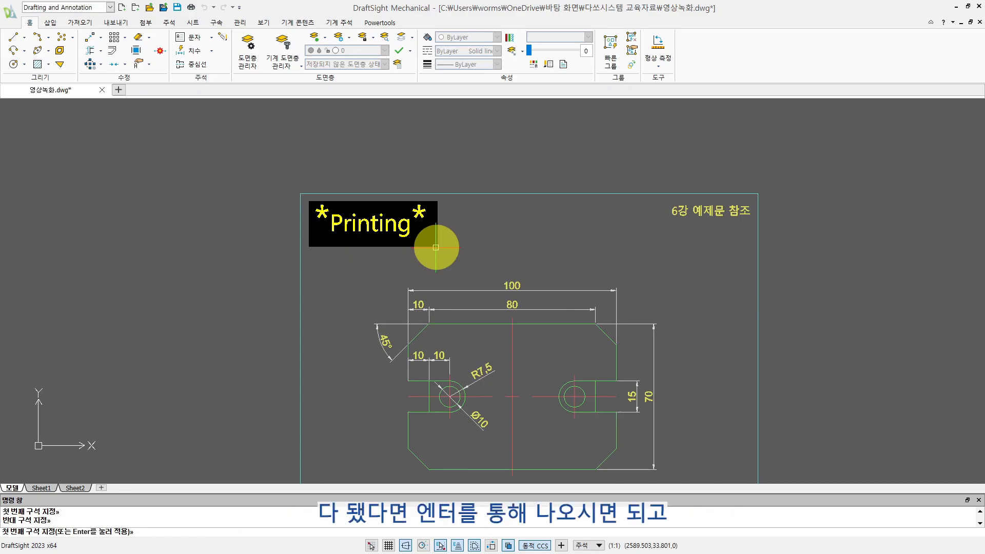
pyautogui.press('Return')
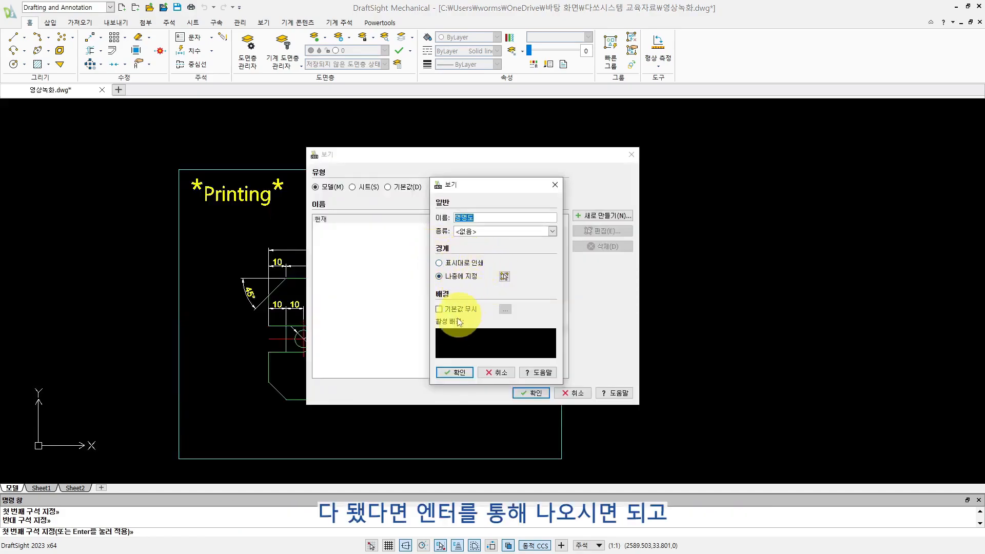
pyautogui.click(453, 371)
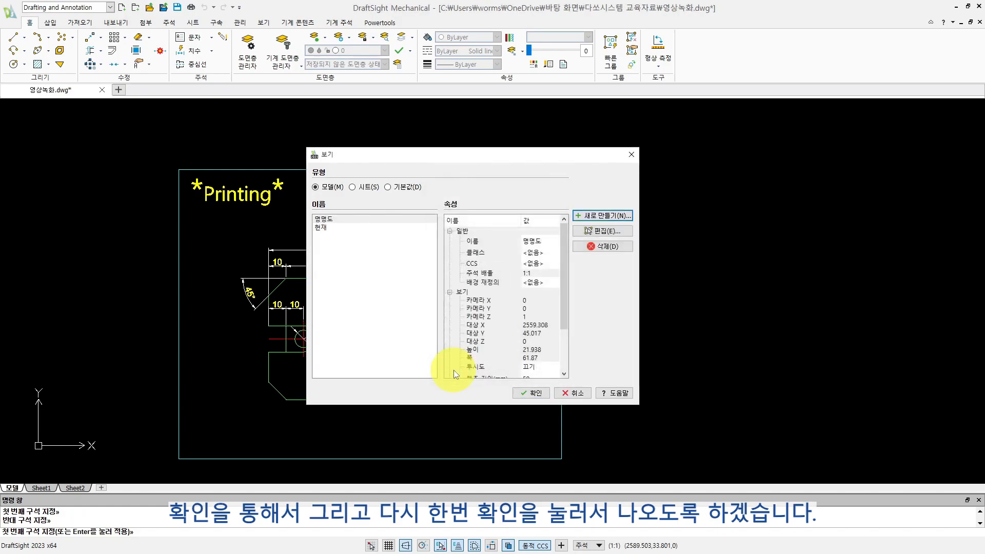
pyautogui.click(523, 393)
# Step: Reopen the print setup with the whole drawing in view and use the named view 명명도 as the print range
pyautogui.scroll(-3, 526, 389)
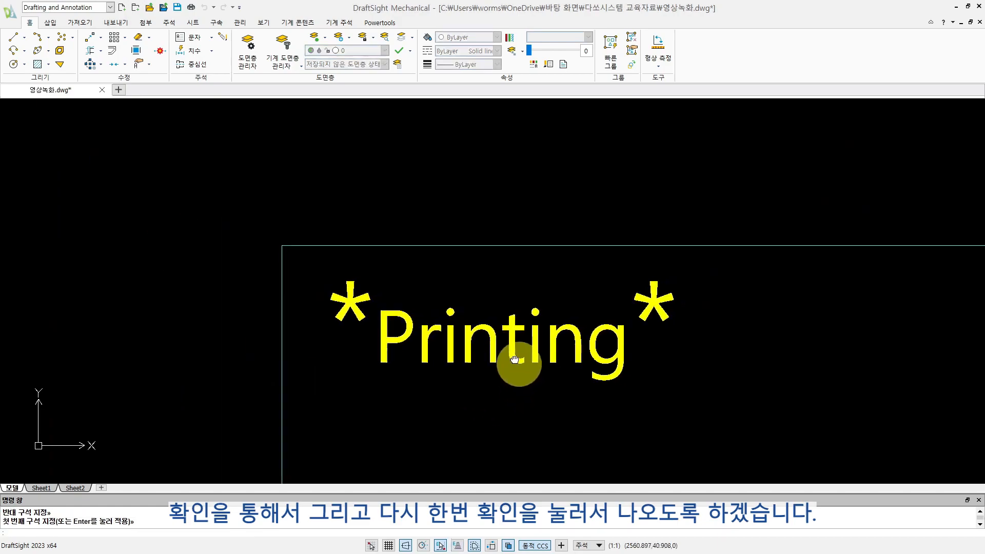
pyautogui.moveTo(516, 363); pyautogui.dragTo(433, 259, button='middle')
pyautogui.scroll(-3, 513, 308)
pyautogui.scroll(-3, 672, 367)
pyautogui.moveTo(689, 365)
pyautogui.mouseDown(button='middle')
pyautogui.moveTo(524, 239)
pyautogui.moveTo(444, 234)
pyautogui.mouseUp(button='middle')
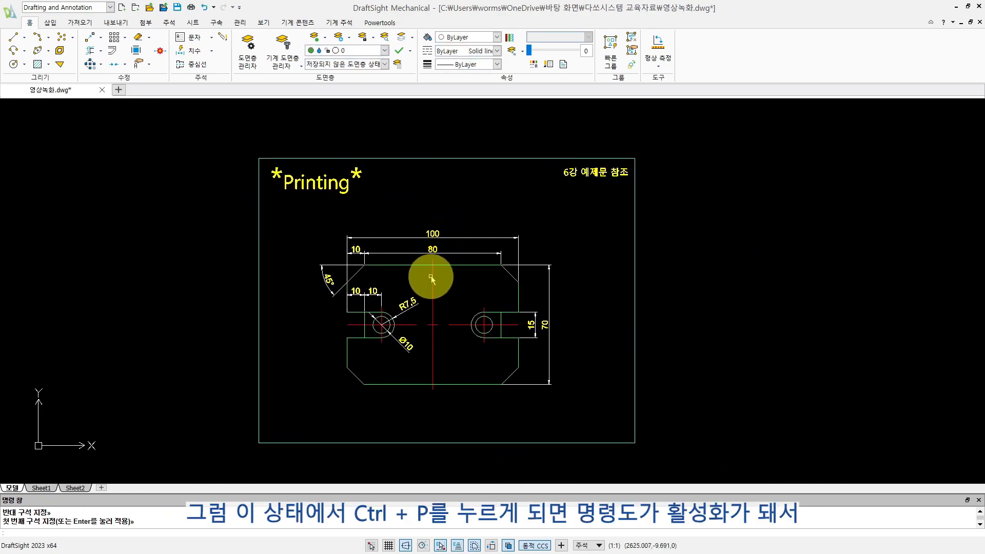
pyautogui.moveTo(431, 279); pyautogui.dragTo(447, 279, button='middle')
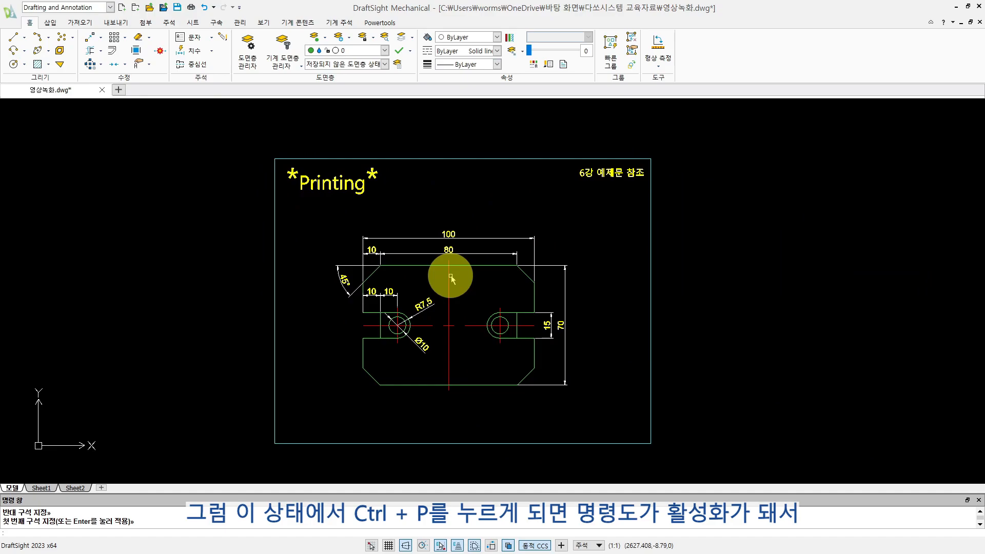
pyautogui.hotkey('ctrl', 'p')
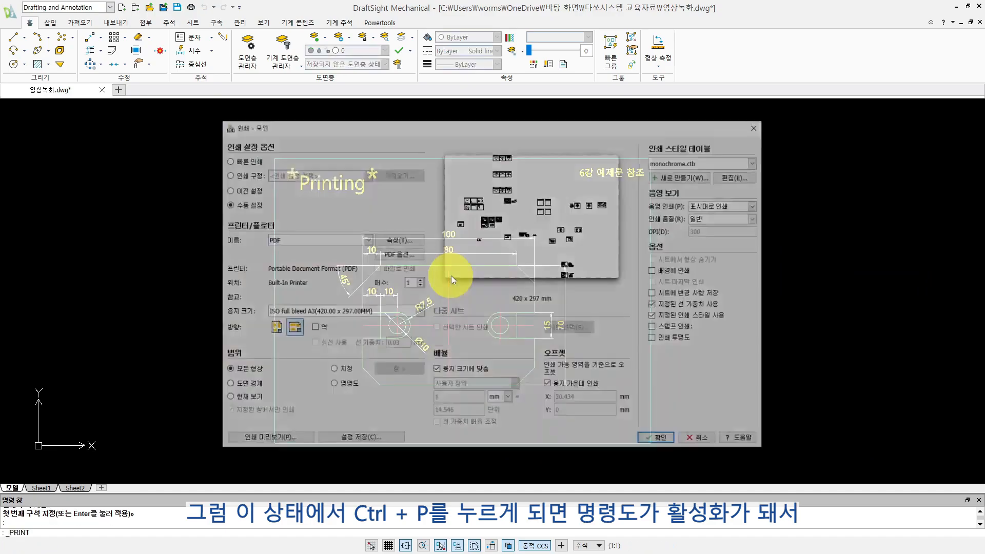
pyautogui.click(338, 386)
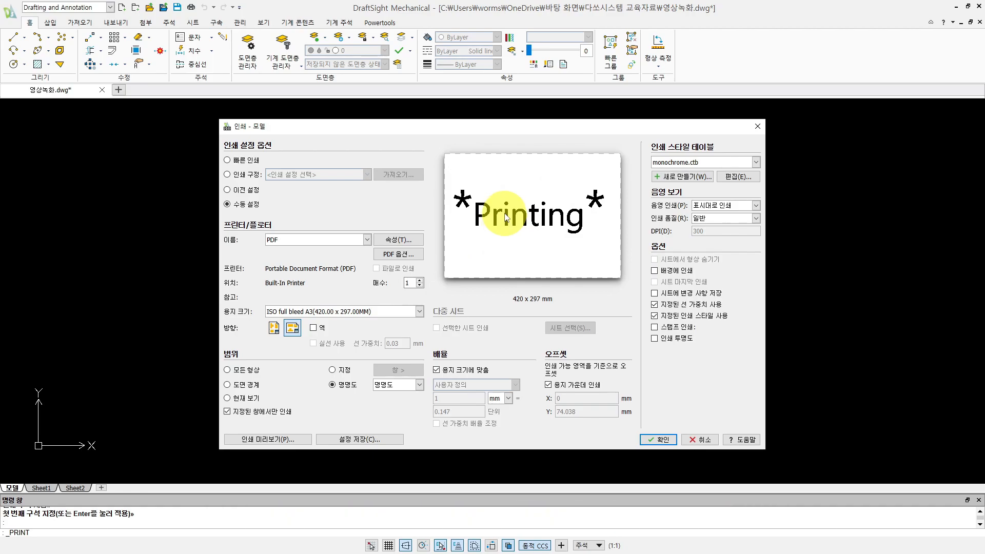
# Step: Specify a print window around the whole drawing frame and set the paper size to ISO full bleed A3(297.00 x 420.00MM)
pyautogui.click(331, 370)
pyautogui.click(264, 151)
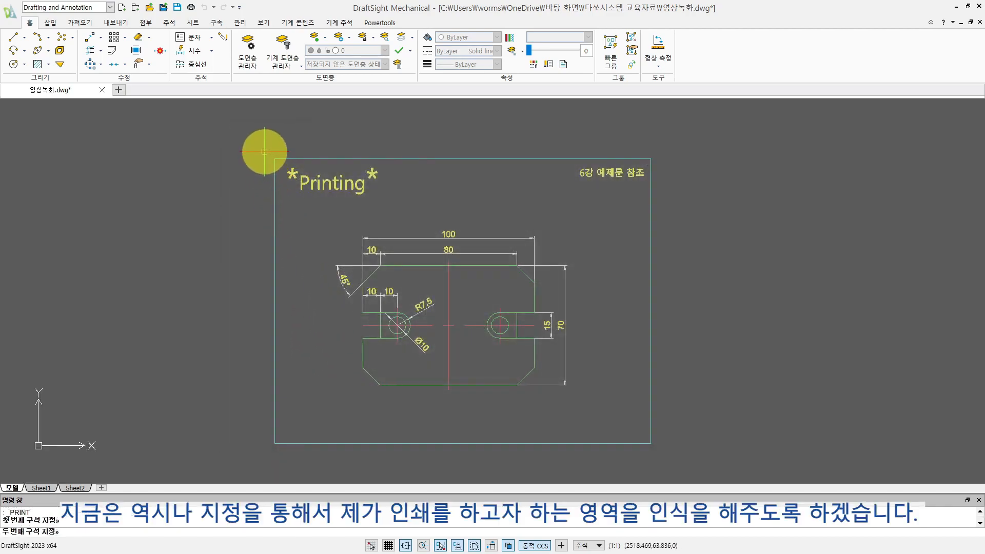
pyautogui.click(659, 451)
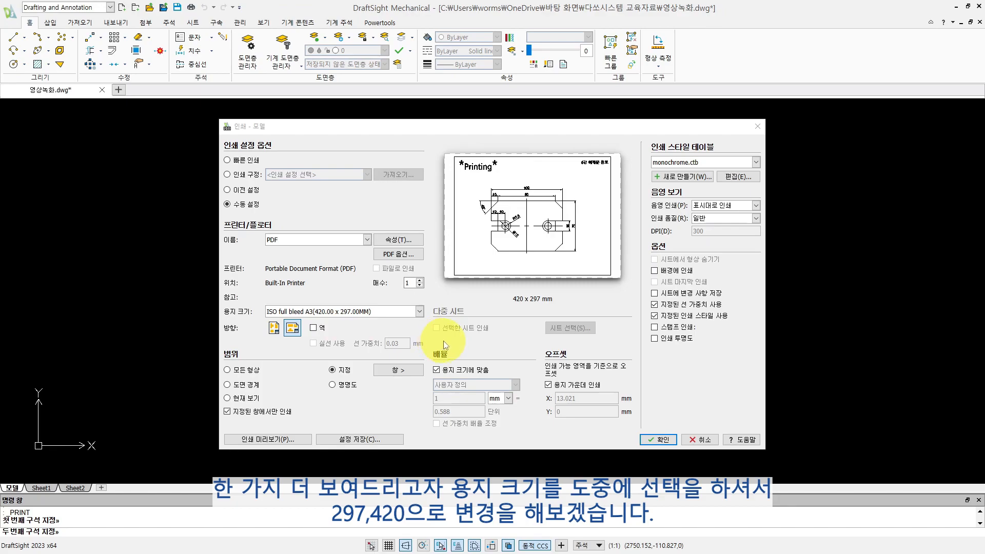
pyautogui.click(420, 311)
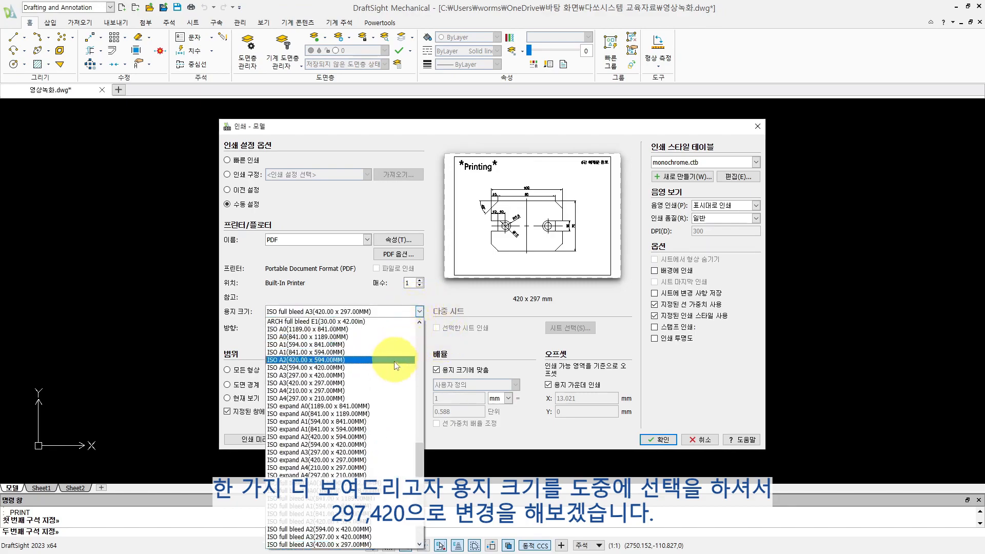
pyautogui.click(341, 537)
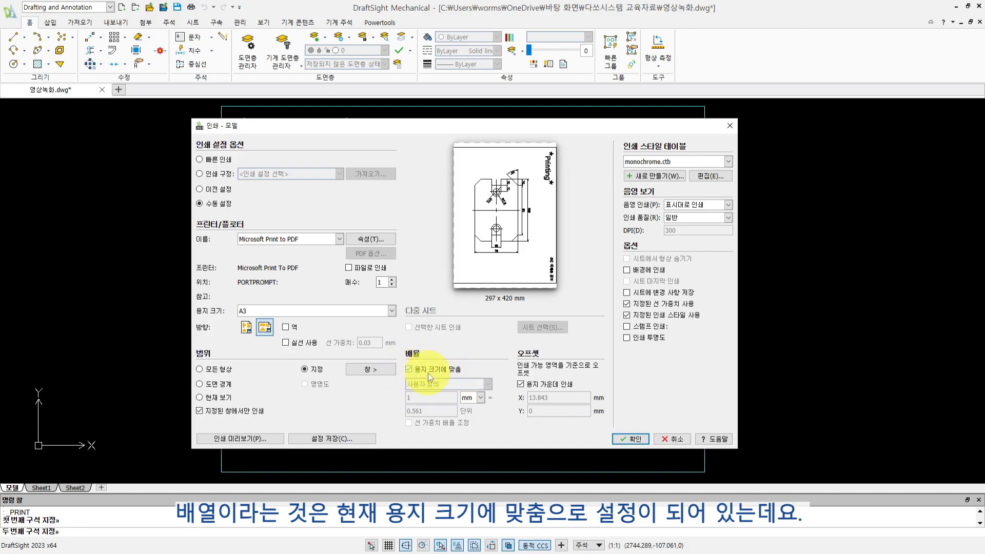
# Step: Try a 1:2 print scale instead of fitting to the paper size, and restore the fit to paper size
pyautogui.click(409, 369)
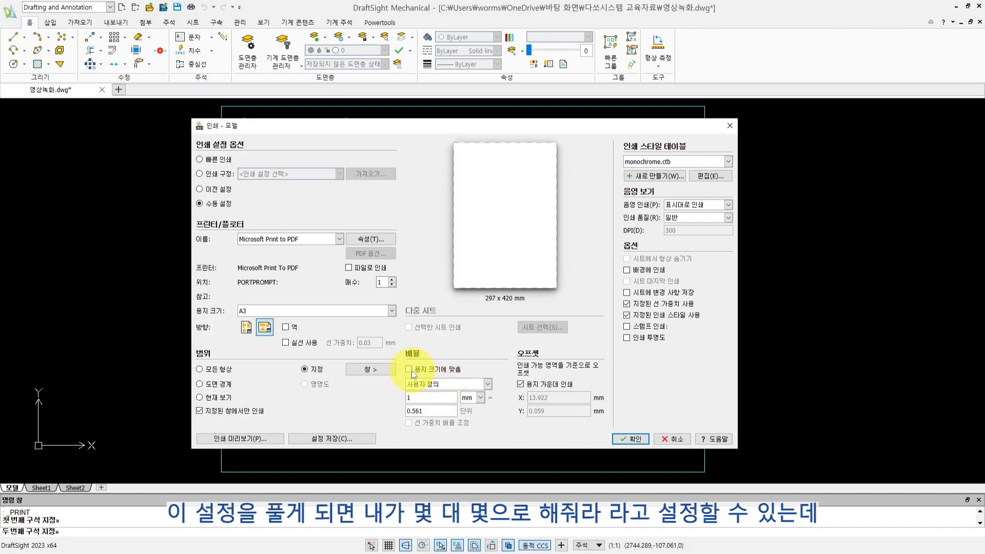
pyautogui.click(466, 387)
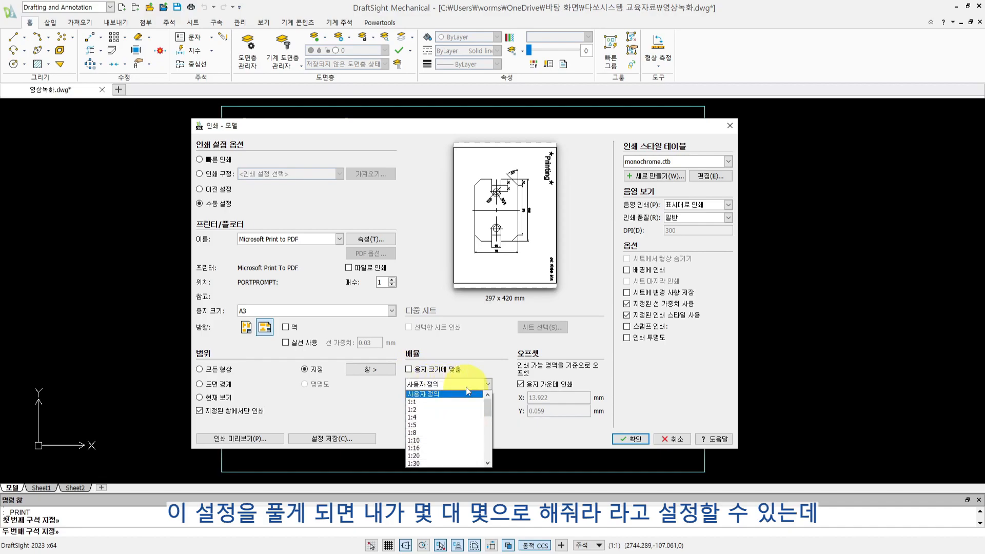
pyautogui.click(445, 410)
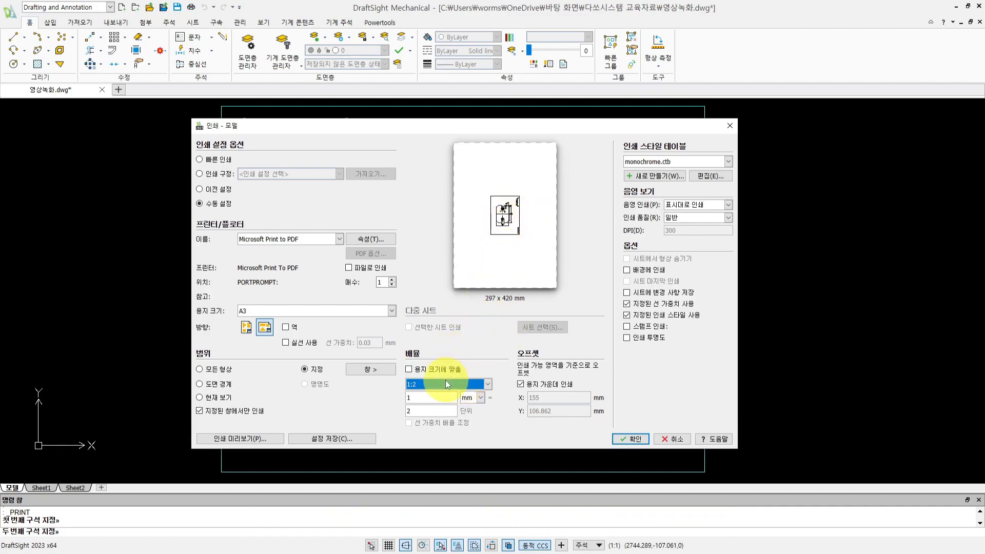
pyautogui.click(408, 369)
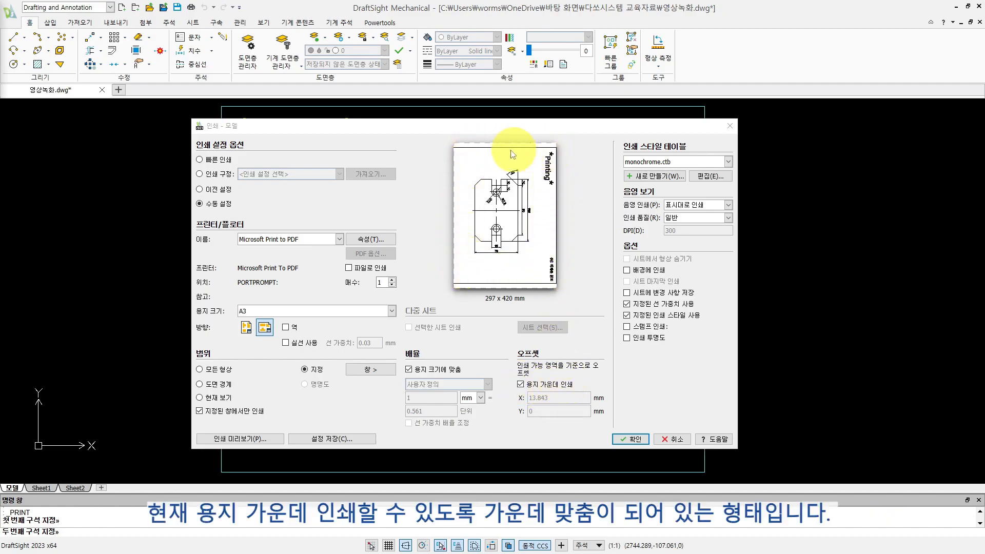
# Step: Try an X print offset of 300 mm instead of centring on the paper, and restore the centred printing
pyautogui.click(522, 384)
pyautogui.press('Tab')
pyautogui.write('300')
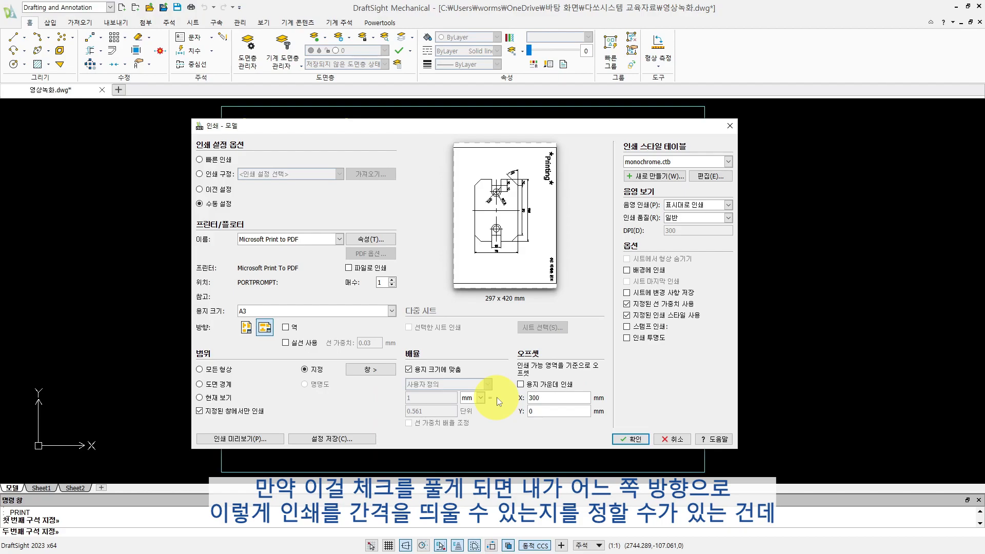
pyautogui.press('Tab')
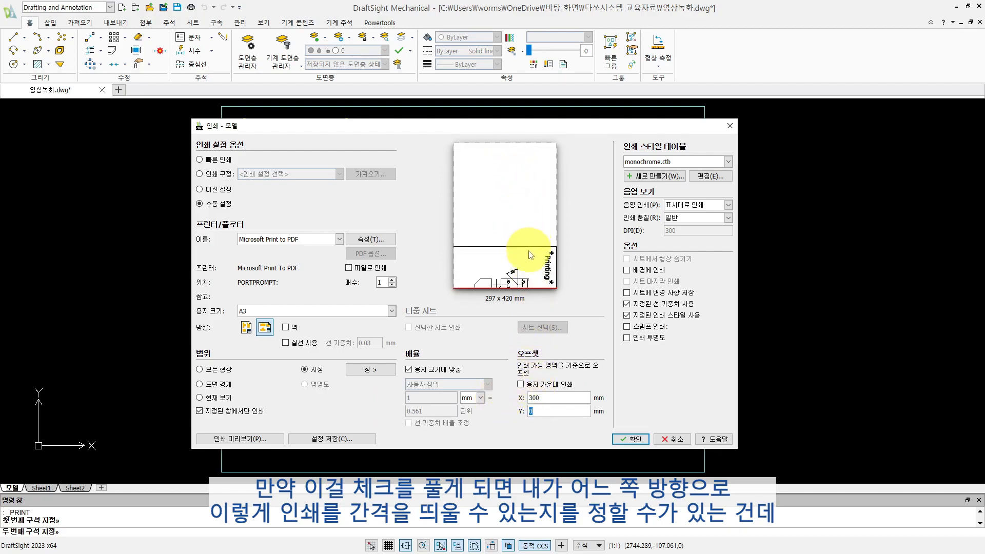
pyautogui.click(521, 385)
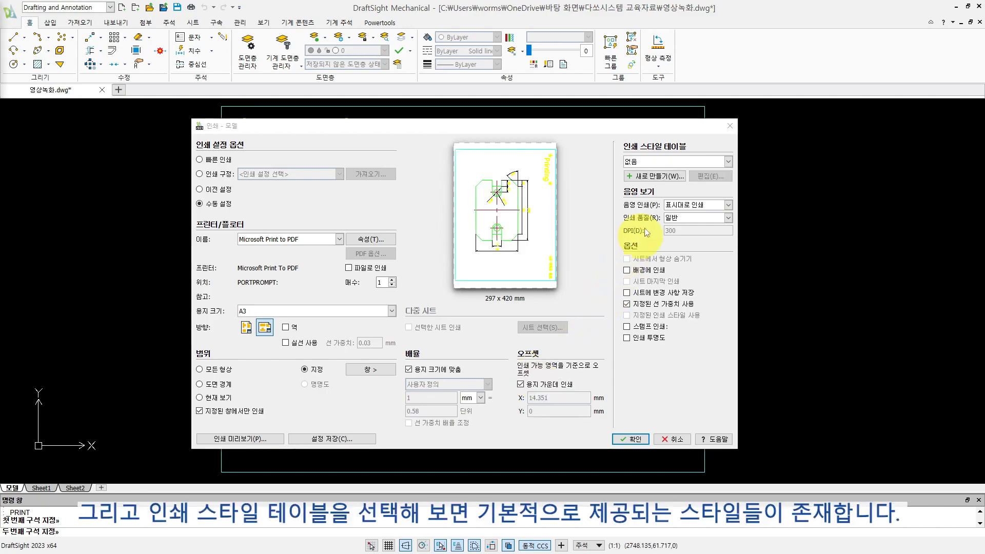
# Step: Check the print style table set to none and apply monochrome.ctb
pyautogui.click(645, 161)
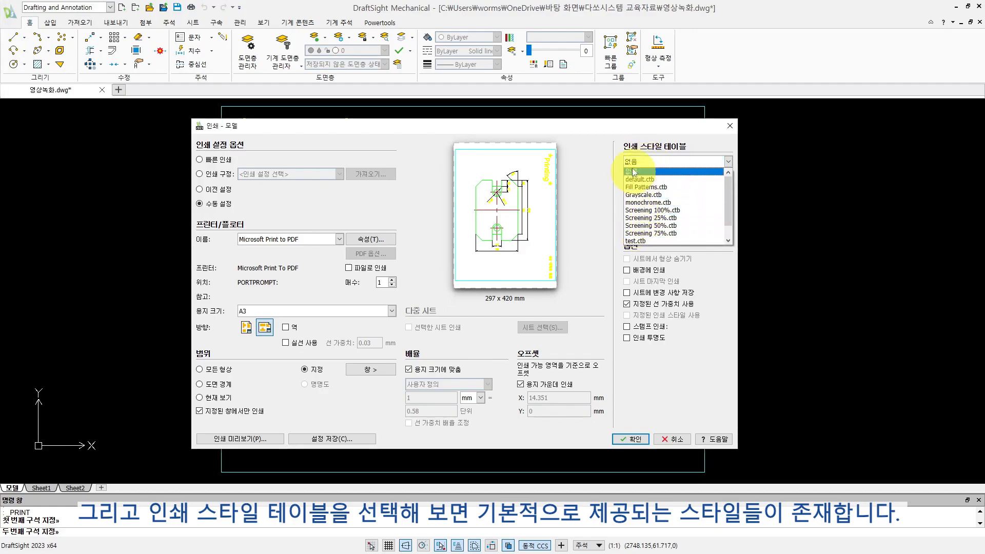
pyautogui.click(638, 171)
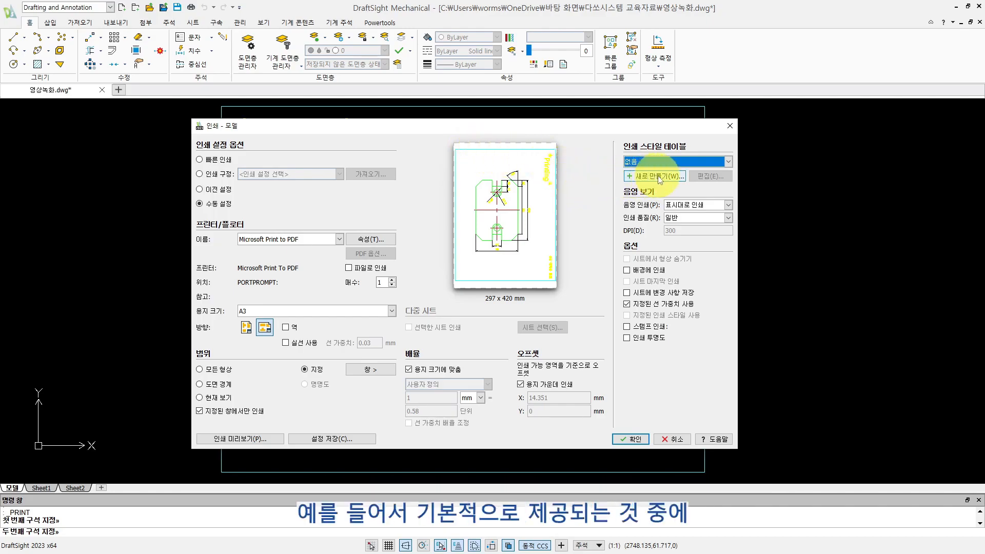
pyautogui.click(664, 160)
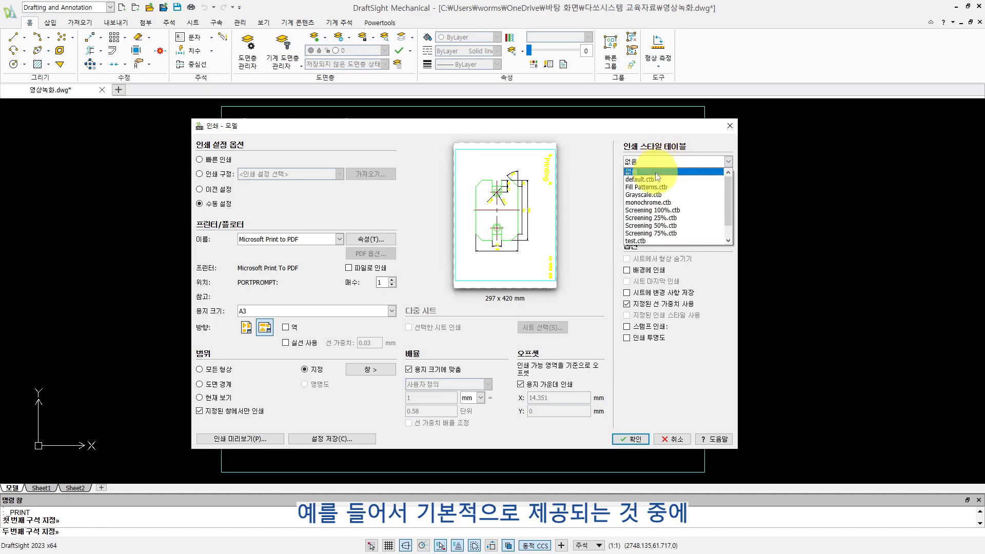
pyautogui.click(644, 203)
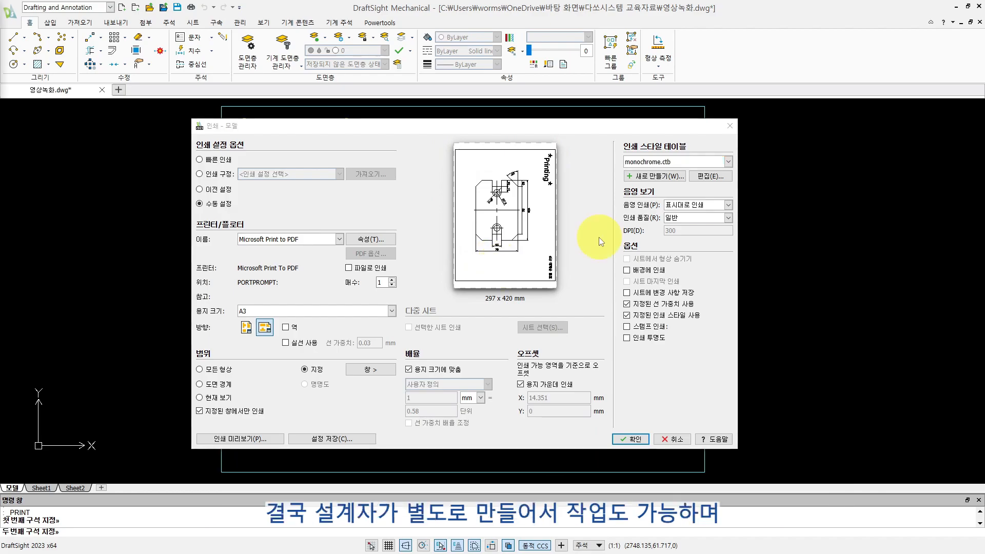
# Step: Create a new print style table named test3
pyautogui.click(658, 177)
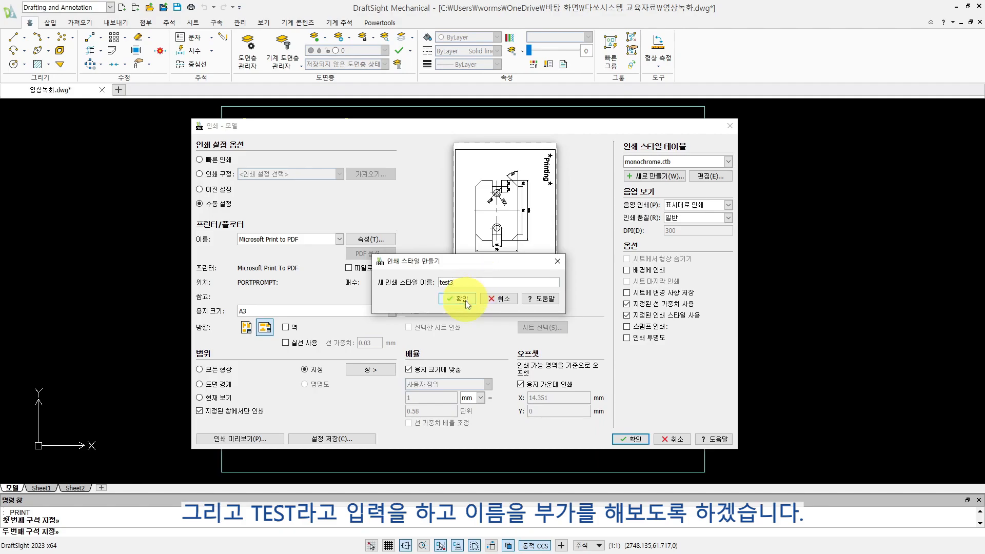
pyautogui.click(466, 300)
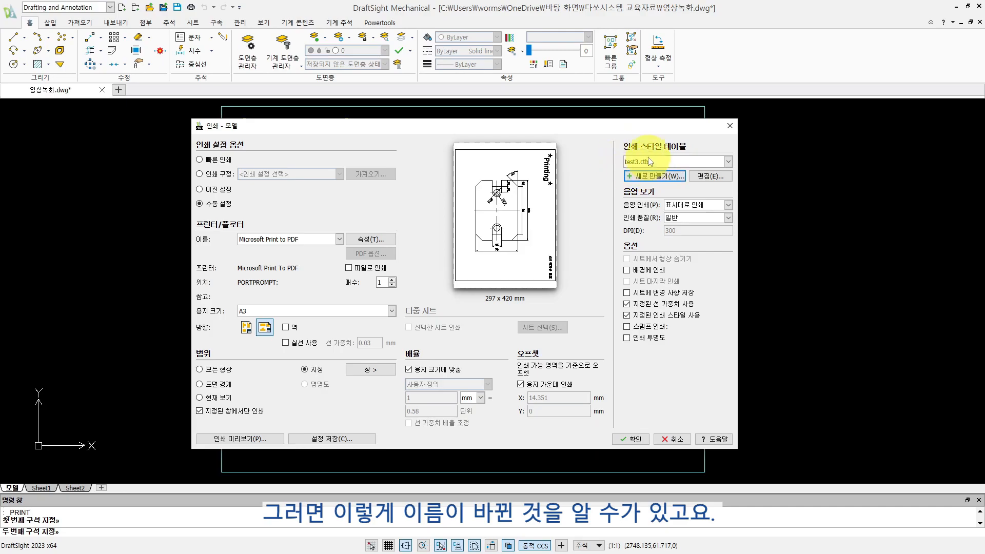
# Step: Try black (검은색) as line color and 0.2500 mm as line weight for 색상_1 in test3.ctb, and discard the edits
pyautogui.click(714, 180)
pyautogui.click(264, 274)
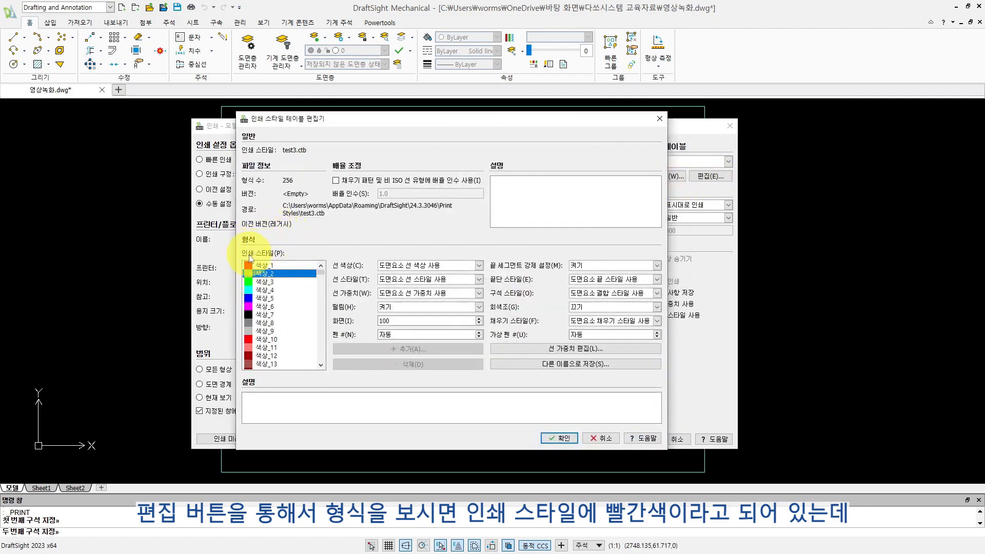
pyautogui.click(267, 266)
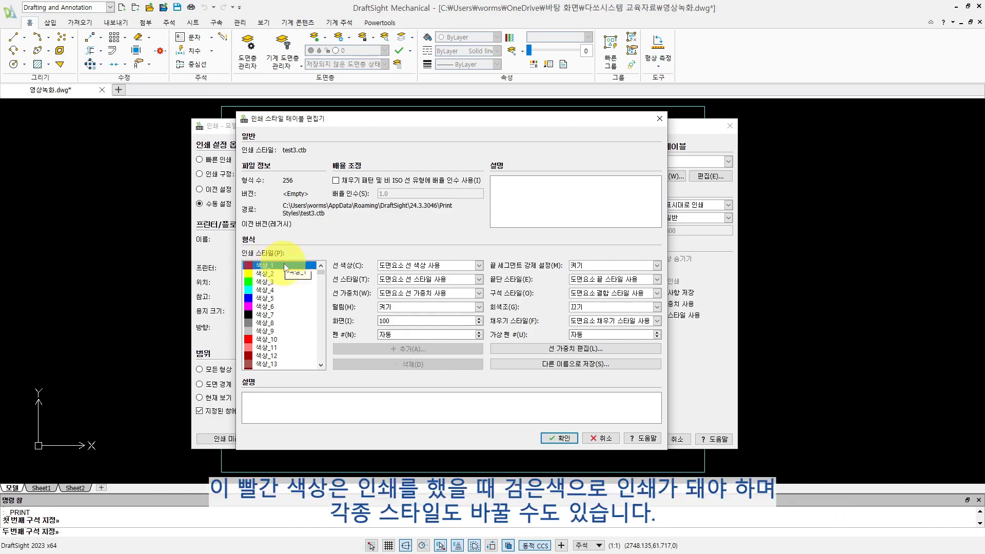
pyautogui.click(410, 265)
pyautogui.click(406, 286)
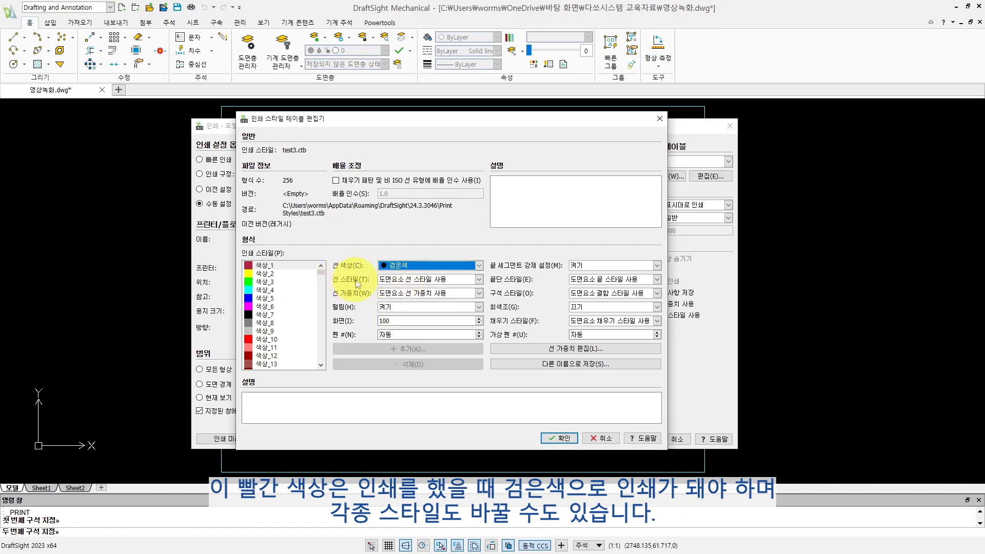
pyautogui.click(413, 293)
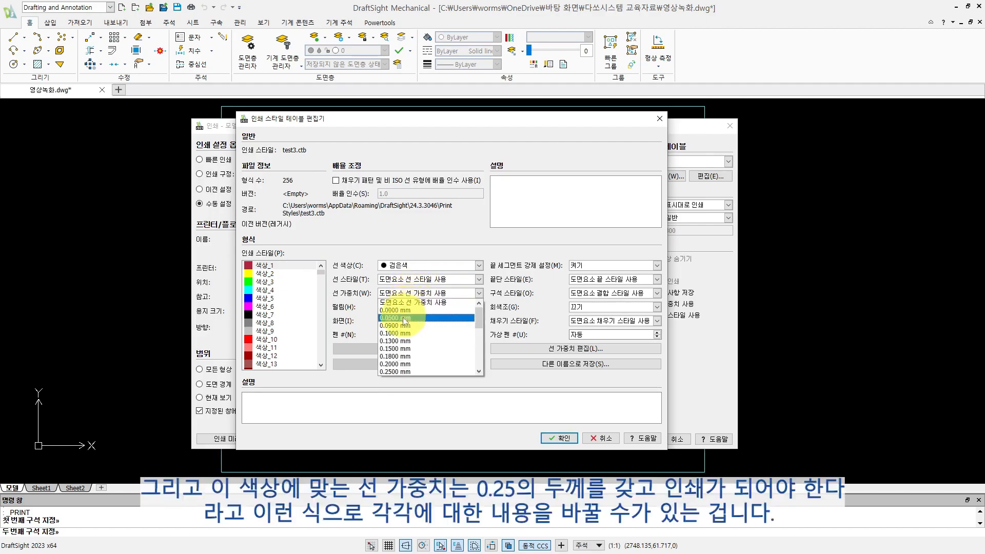
pyautogui.click(394, 371)
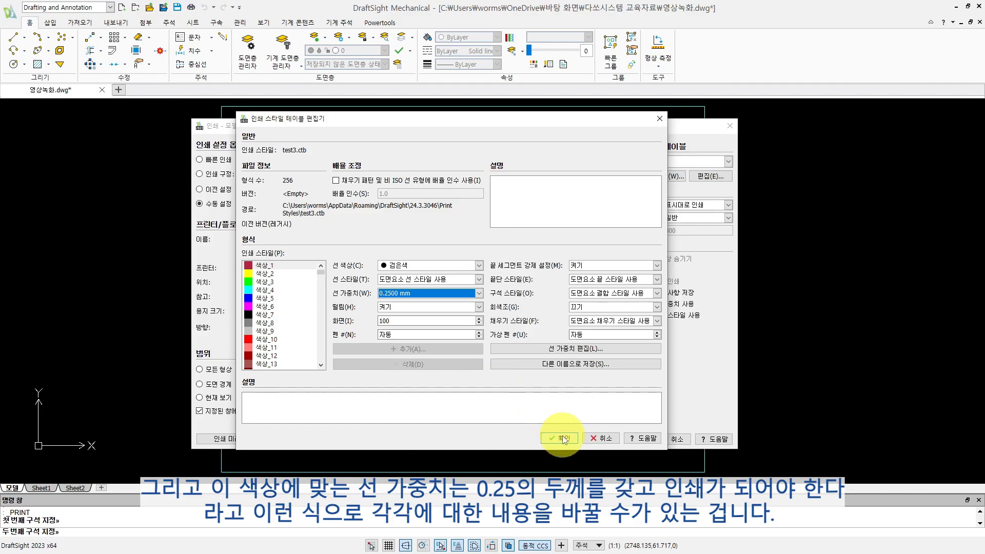
pyautogui.click(598, 439)
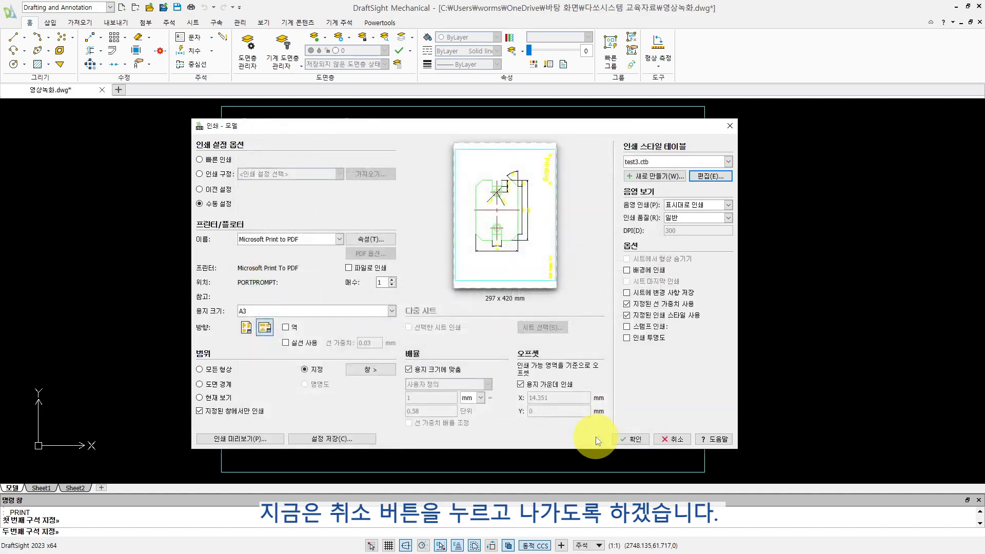
# Step: Apply the monochrome.ctb print style table and save the print configuration as 인쇄 설정.cfg in the 인쇄 folder
pyautogui.click(719, 163)
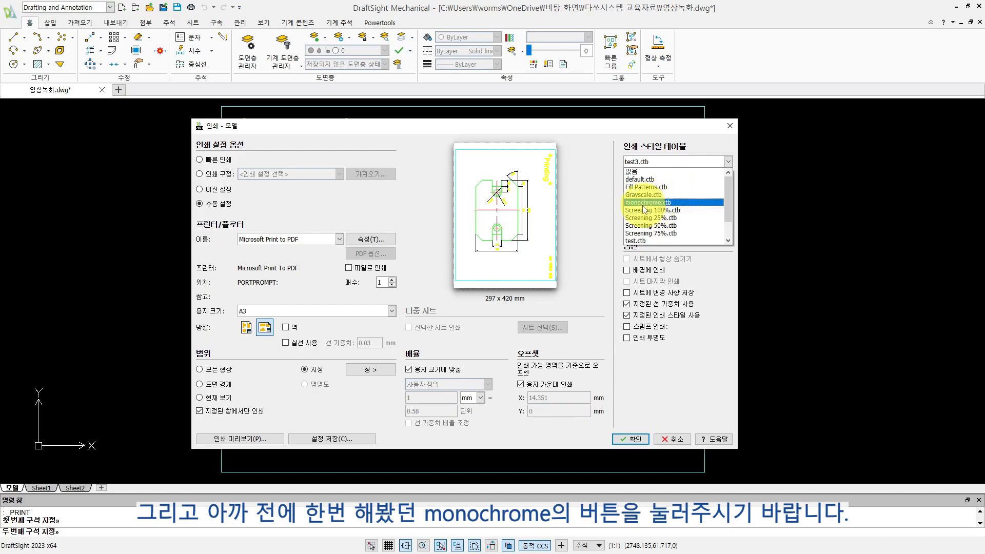
pyautogui.click(644, 202)
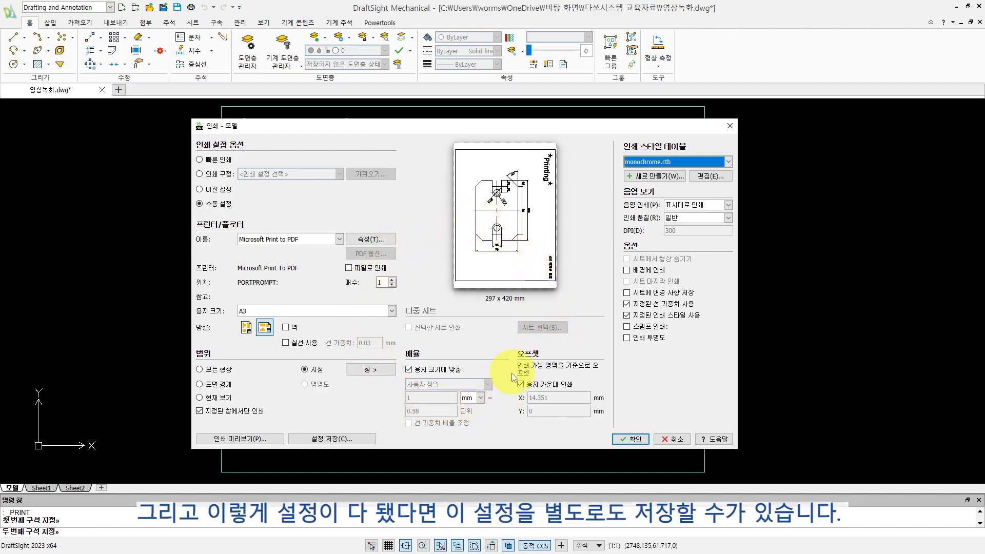
pyautogui.click(334, 440)
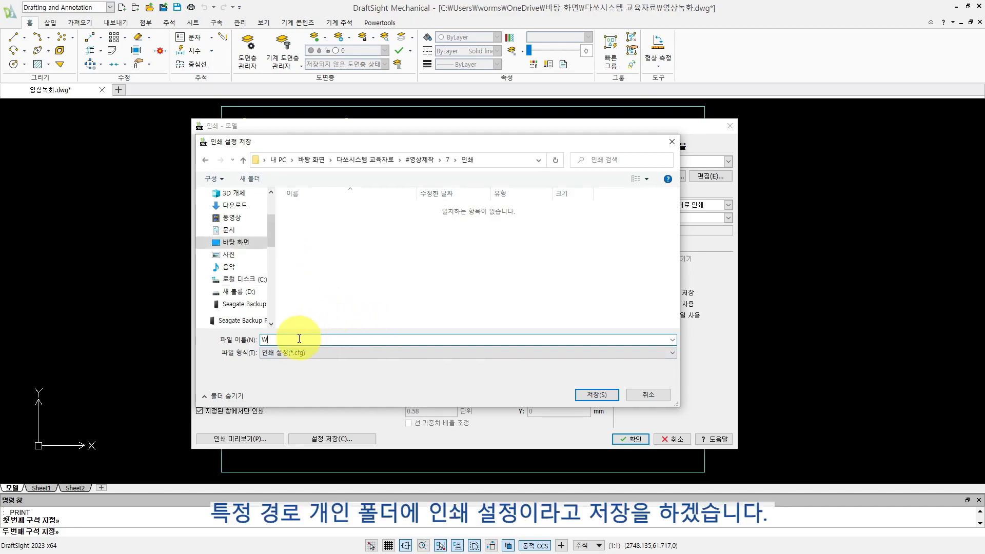
pyautogui.press('BackSpace')
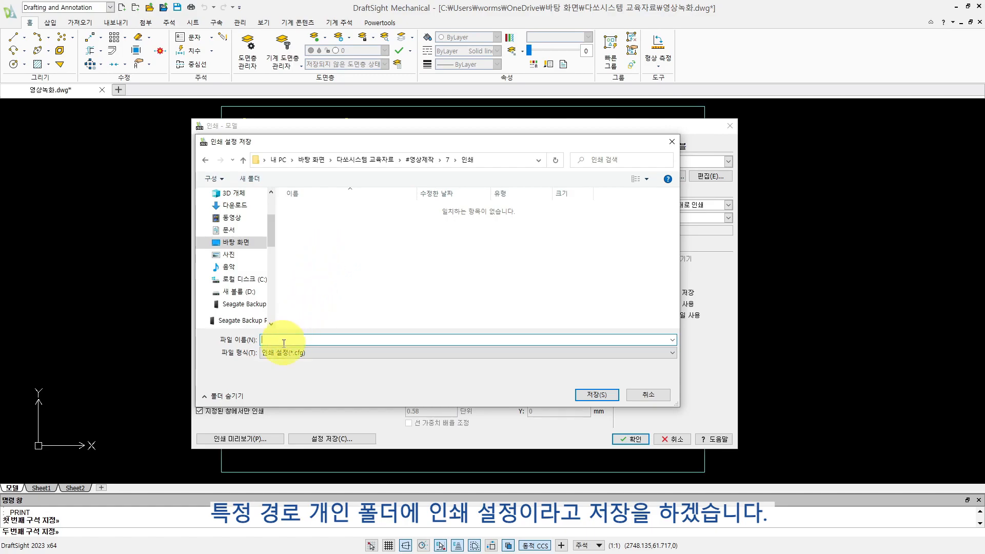
pyautogui.click(597, 395)
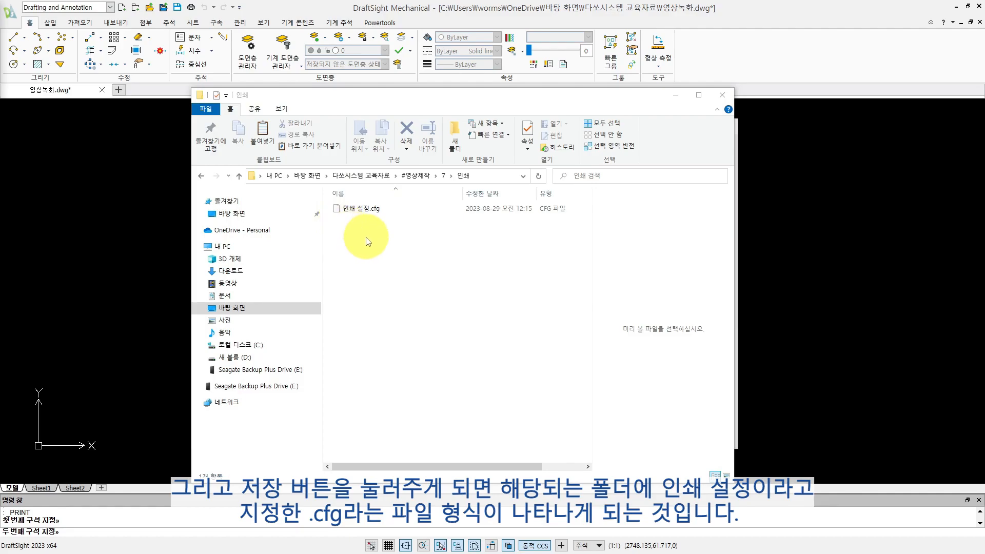
pyautogui.click(723, 95)
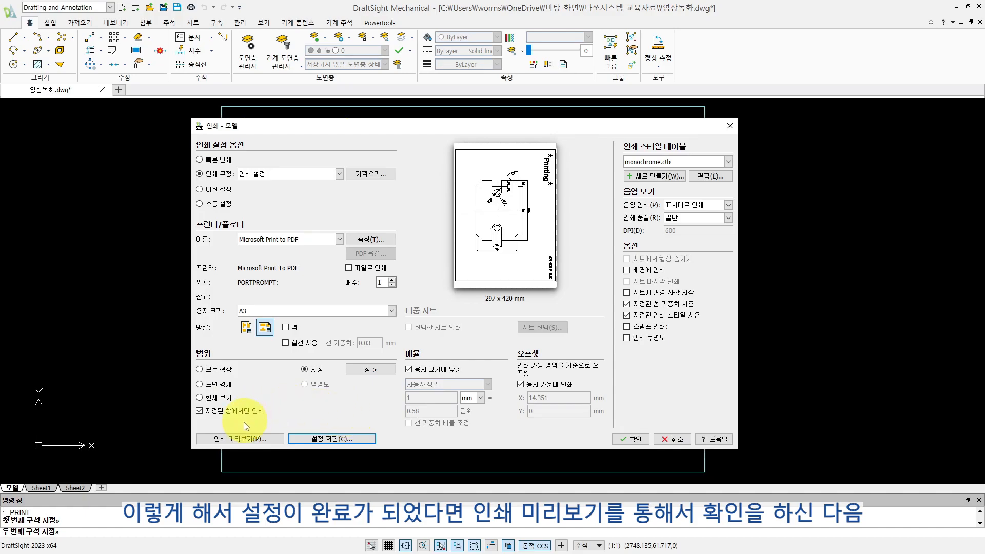
# Step: Preview the A3 plate print and print it to a PDF file from the preview
pyautogui.click(247, 439)
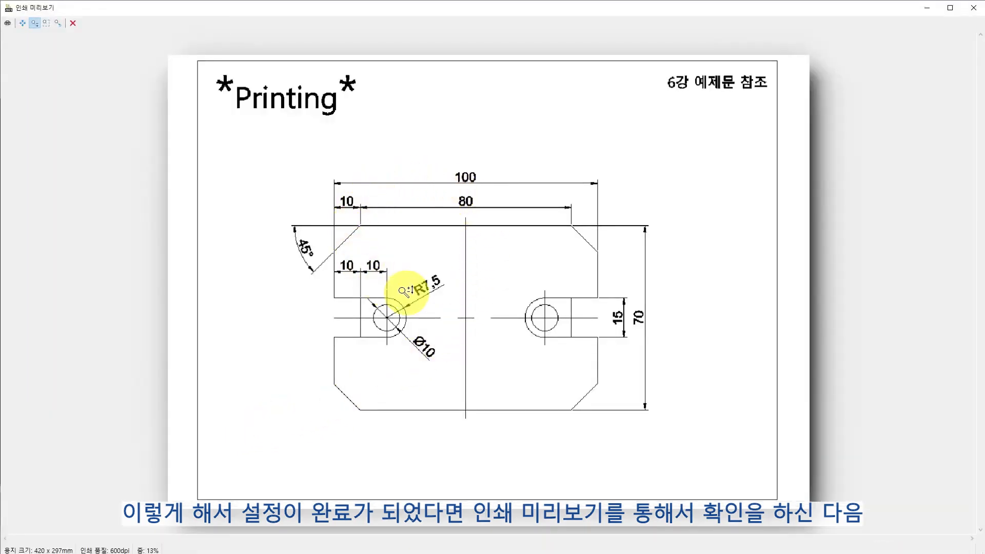
pyautogui.click(10, 24)
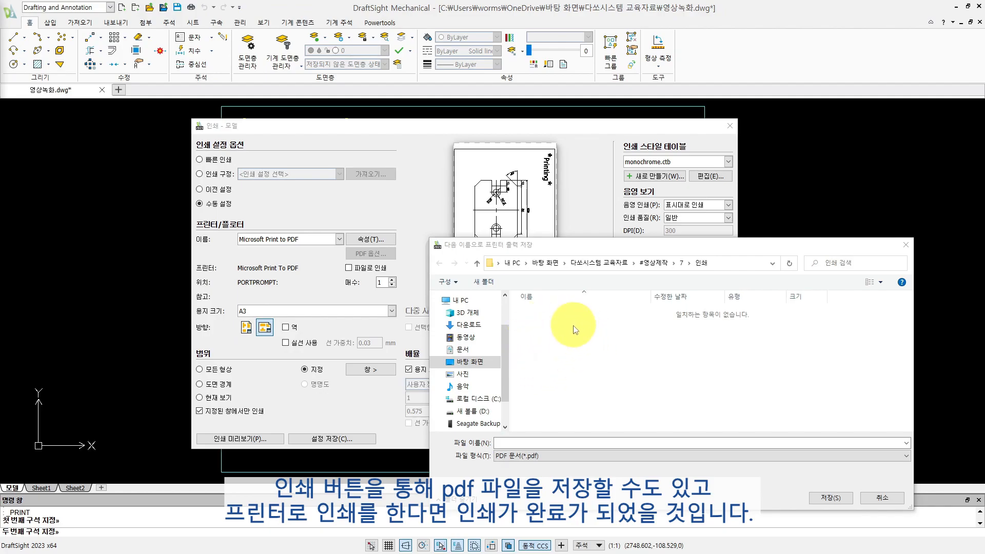
pyautogui.click(271, 363)
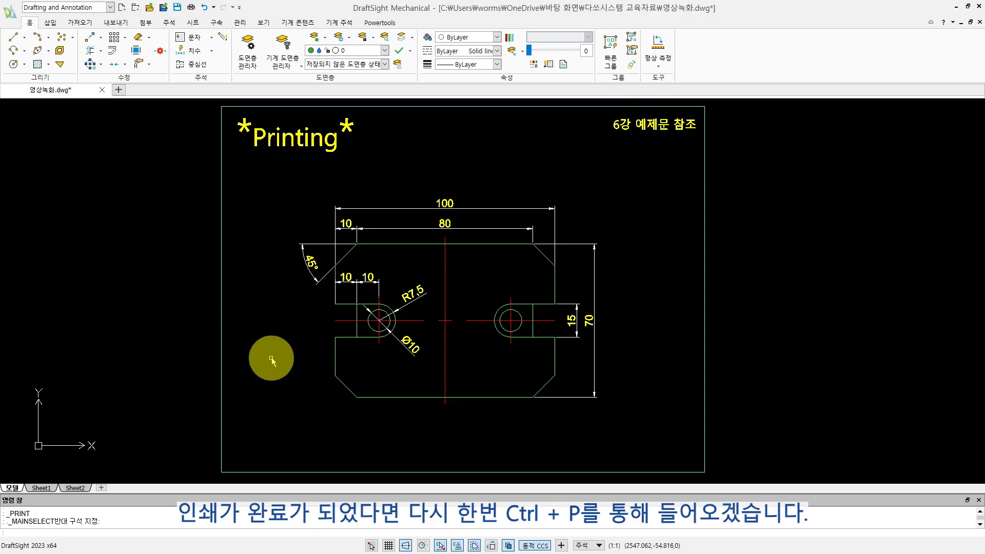
# Step: Reopen the print settings and examine the previous settings, the saved print configurations and the quick print option
pyautogui.hotkey('ctrl', 'p')
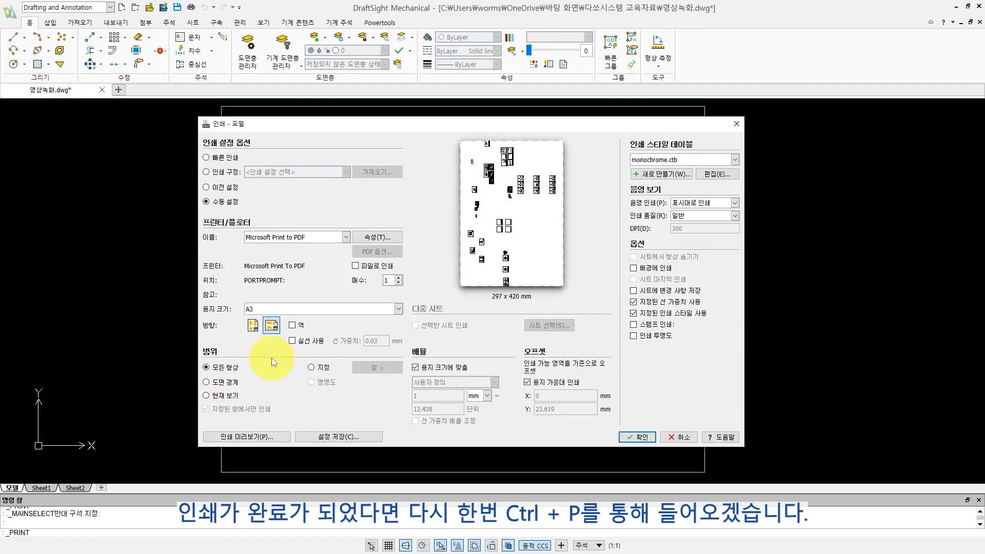
pyautogui.click(217, 189)
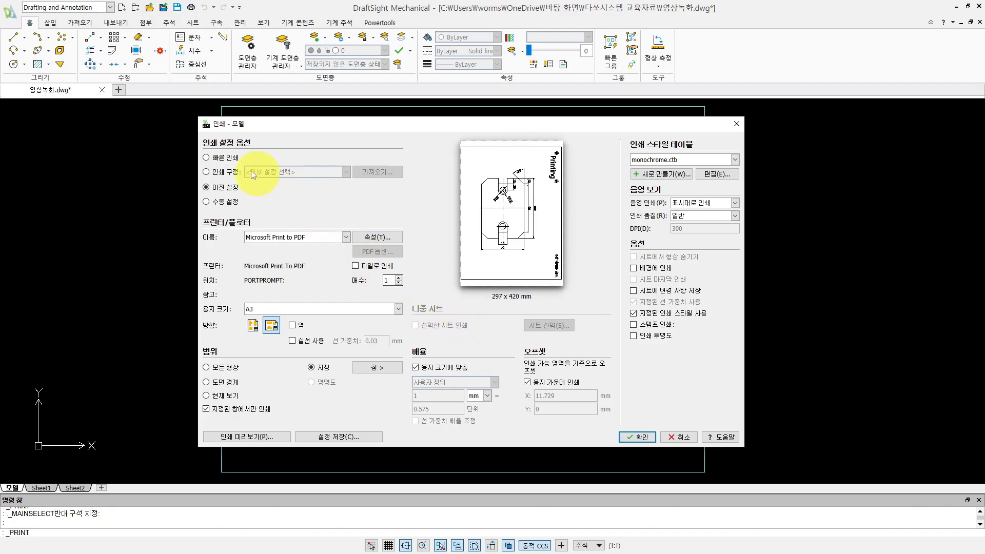
pyautogui.click(222, 174)
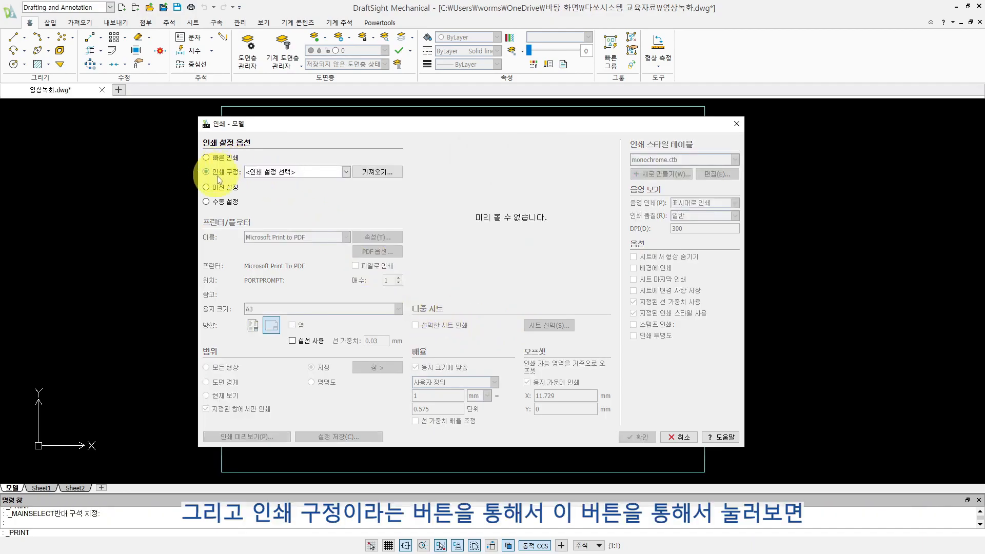
pyautogui.click(345, 172)
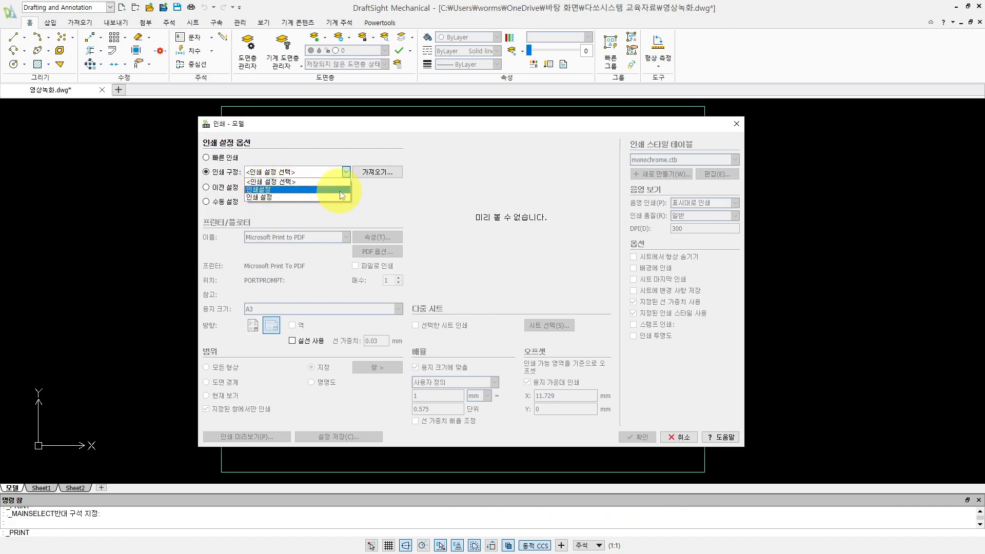
pyautogui.click(356, 195)
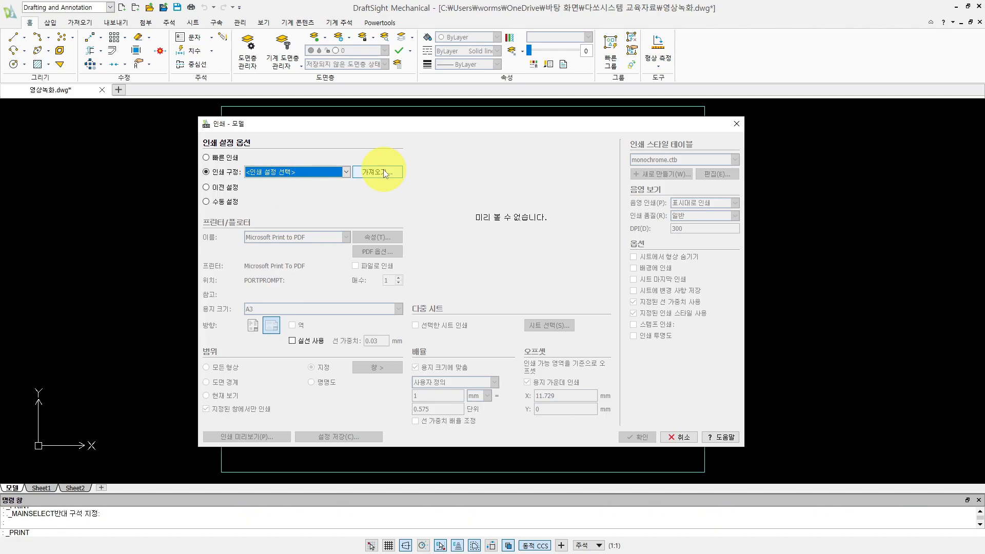
pyautogui.click(222, 161)
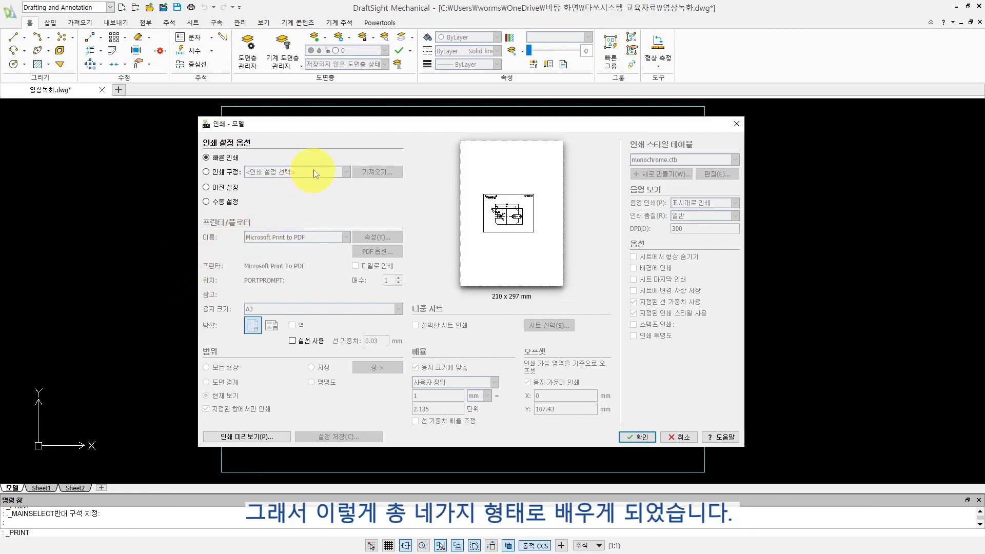
pyautogui.moveTo(334, 127)
pyautogui.mouseDown()
pyautogui.moveTo(361, 126)
pyautogui.moveTo(320, 140)
pyautogui.moveTo(323, 131)
pyautogui.mouseUp()
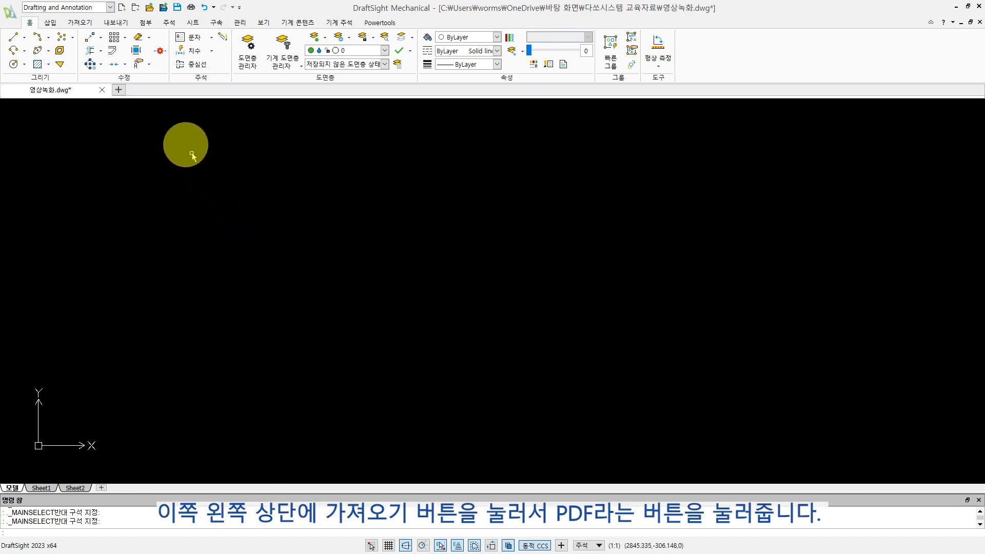
# Step: Import 인쇄물.pdf as a block with scale factor 1 and angle 0, and place it in the empty drawing area
pyautogui.click(80, 23)
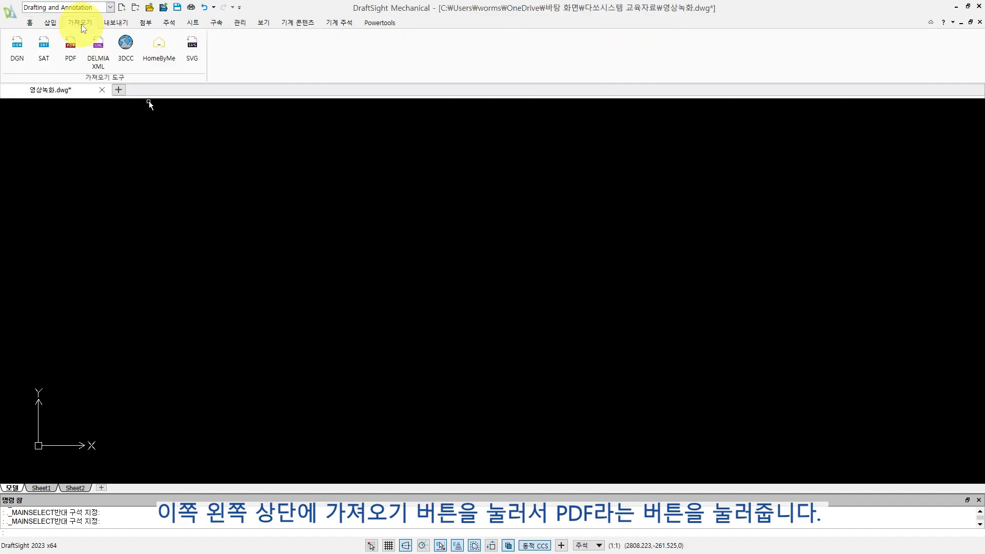
pyautogui.click(71, 52)
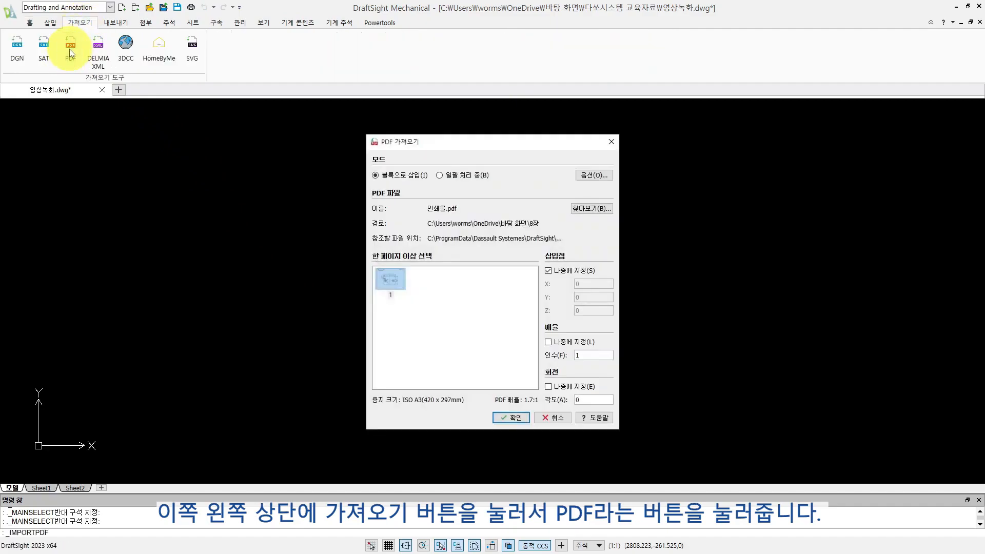
pyautogui.click(582, 210)
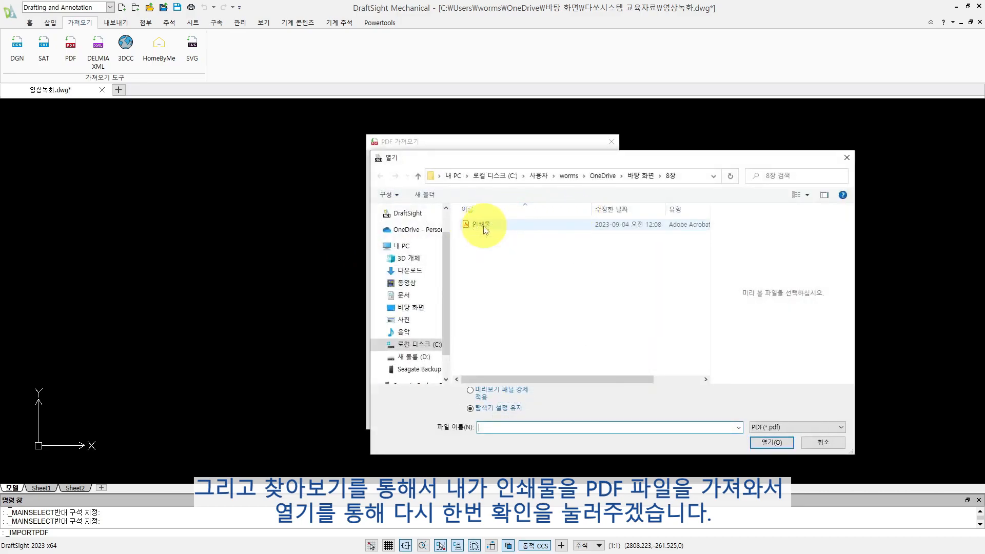
pyautogui.click(485, 228)
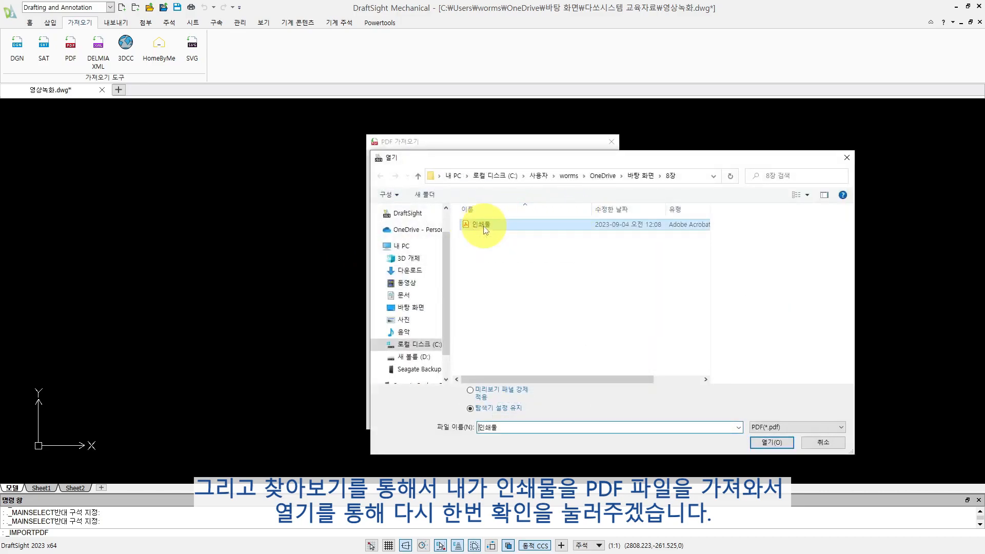
pyautogui.click(766, 442)
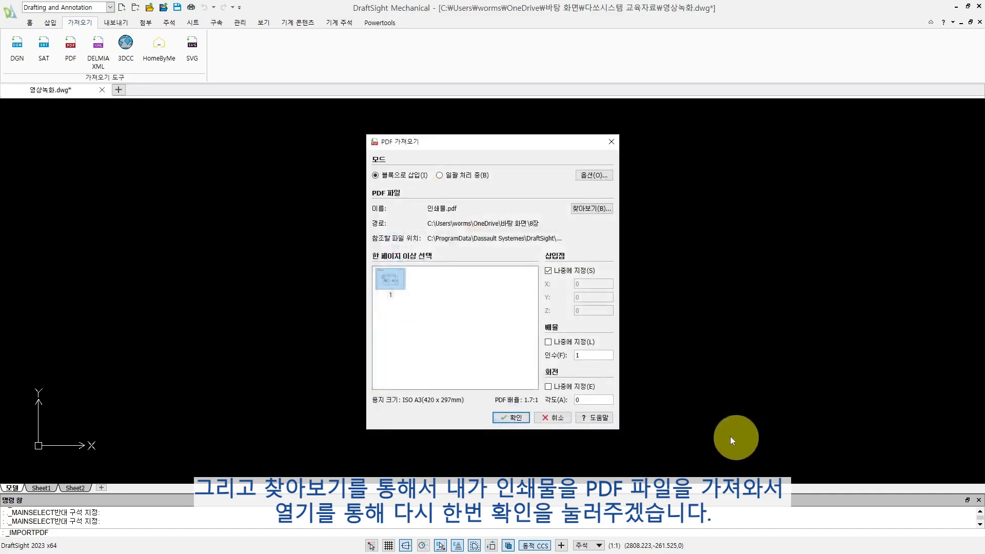
pyautogui.click(507, 418)
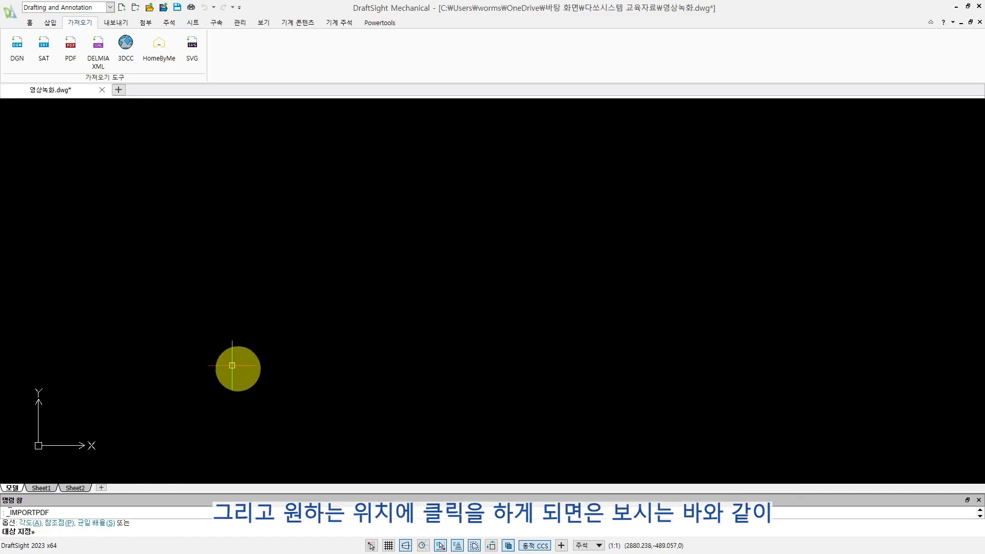
pyautogui.click(228, 362)
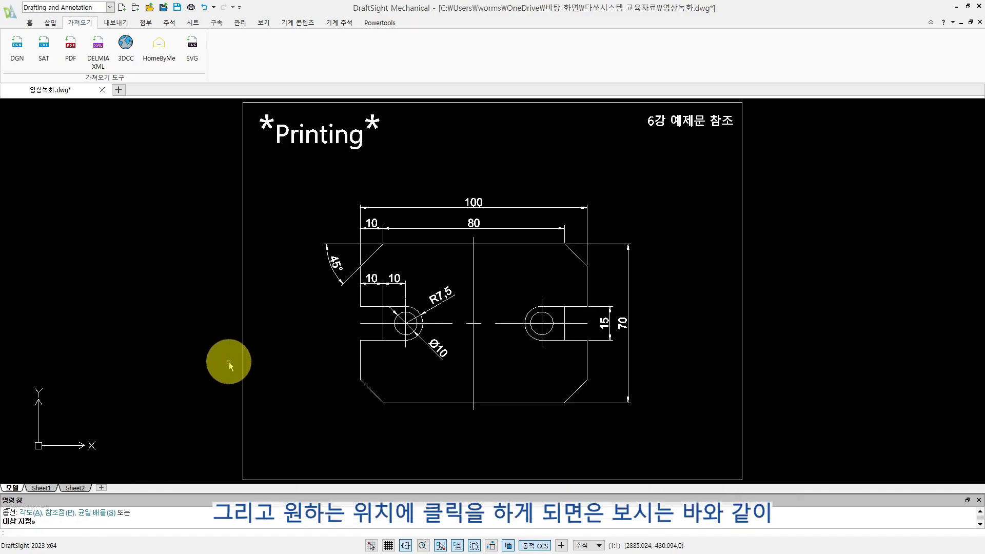
# Step: Explode the imported PDF block into separate entities
pyautogui.moveTo(471, 354); pyautogui.dragTo(399, 340, button='middle')
pyautogui.scroll(-1, 430, 343)
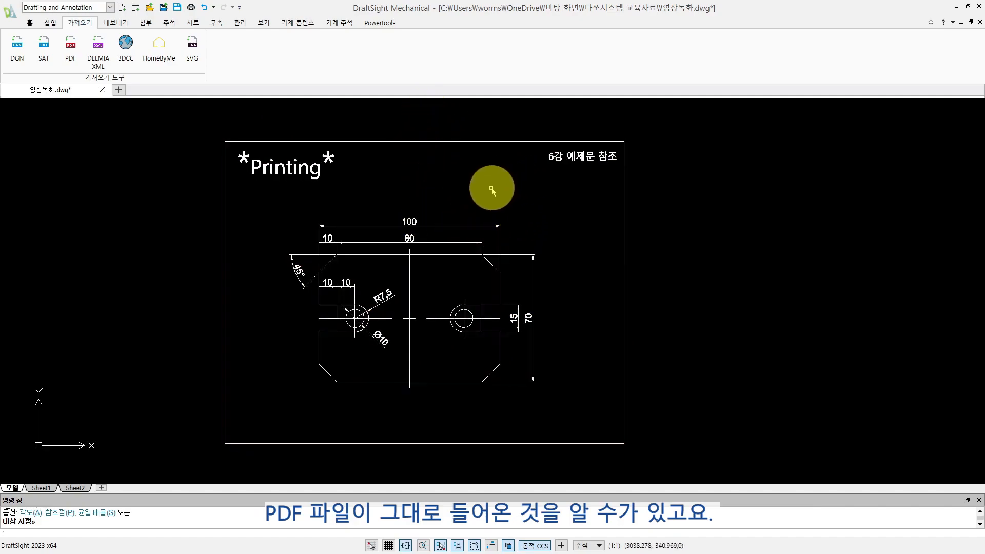
pyautogui.click(635, 181)
pyautogui.click(607, 213)
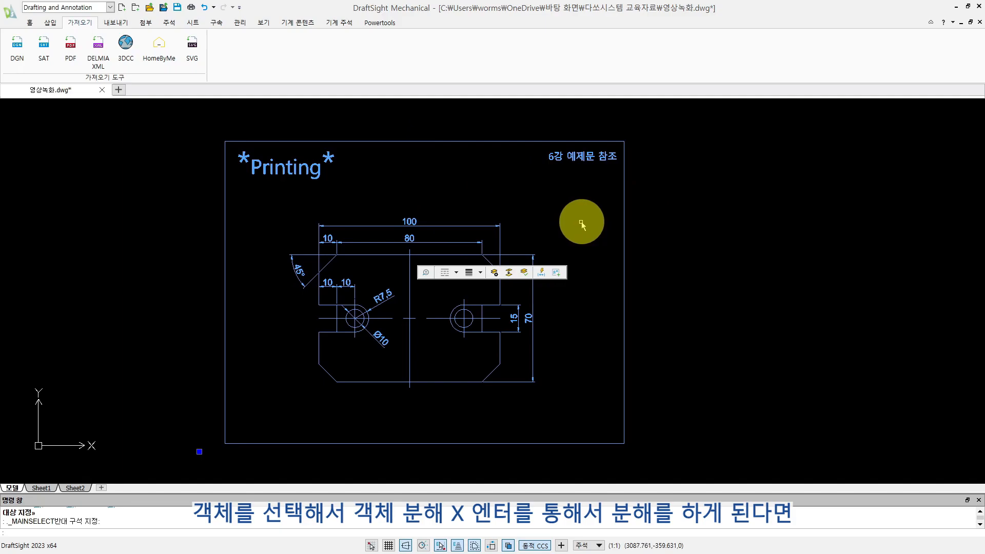
pyautogui.write('x')
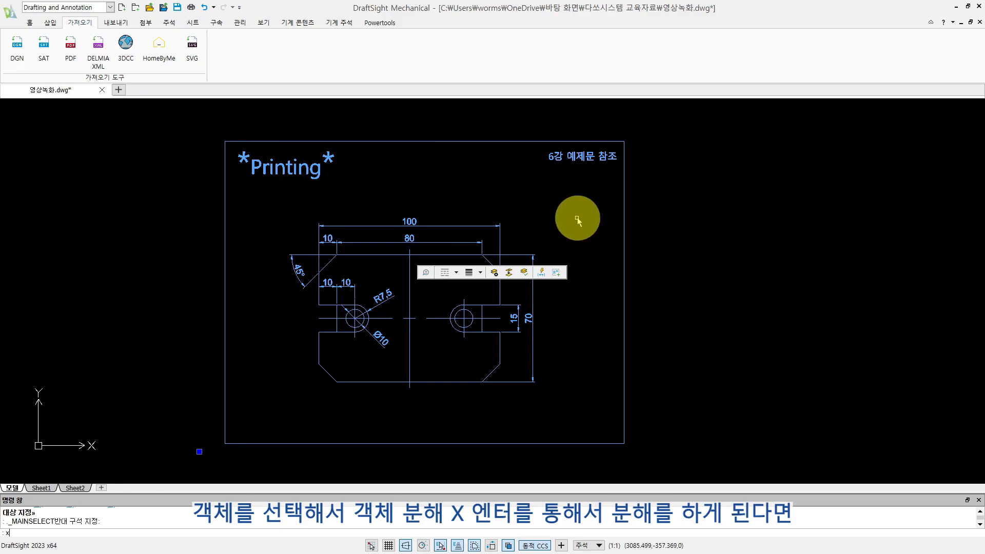
pyautogui.press('Return')
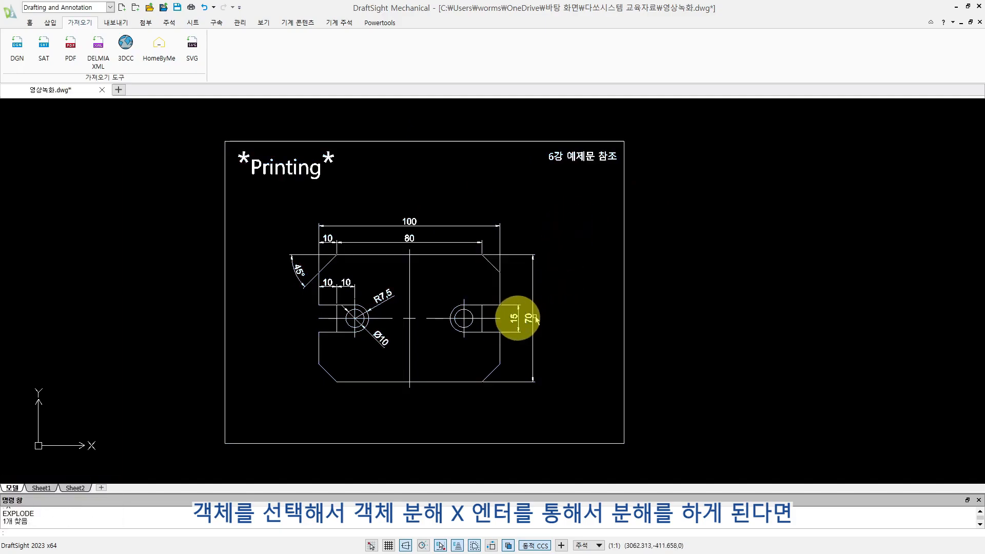
# Step: Select individual lines of the exploded plate drawing to check that they are separate entities, and clear the selection
pyautogui.scroll(1, 428, 292)
pyautogui.click(449, 246)
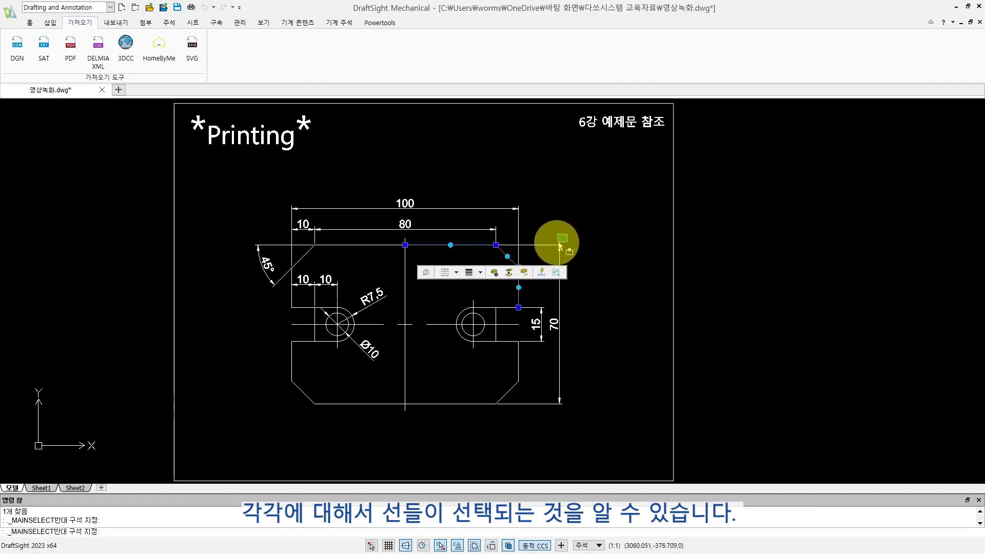
pyautogui.press('Escape')
pyautogui.click(512, 208)
pyautogui.press('Escape')
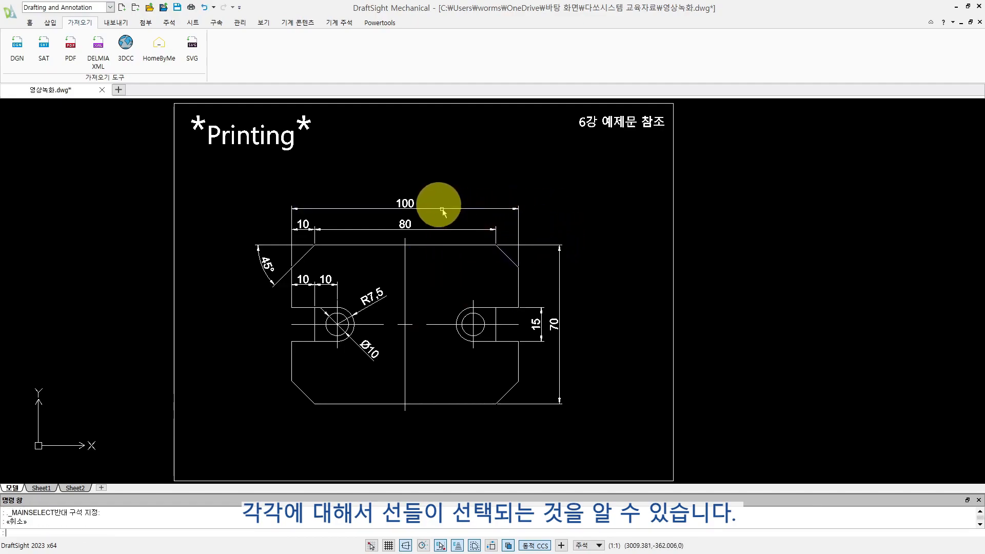
pyautogui.moveTo(493, 299)
pyautogui.mouseDown(button='middle')
pyautogui.moveTo(502, 288)
pyautogui.moveTo(561, 287)
pyautogui.mouseUp(button='middle')
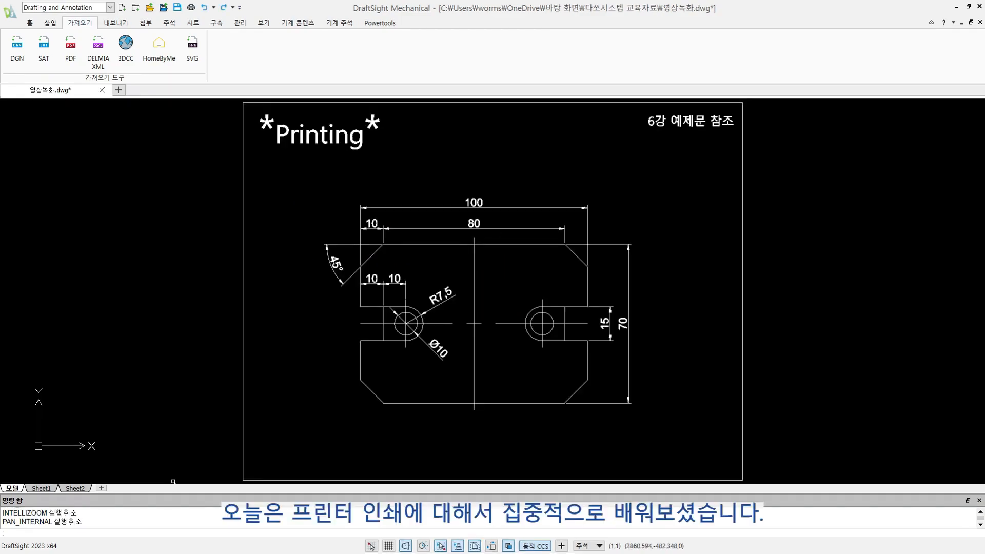